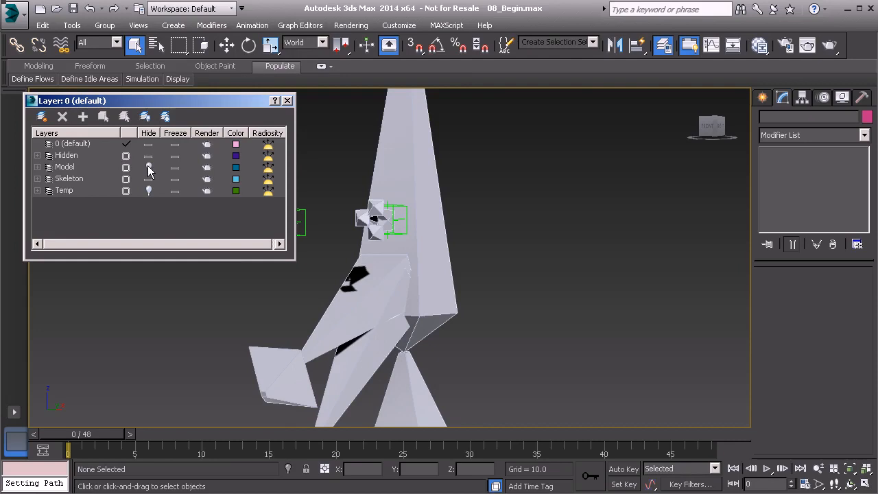
- Close the layer manager and create a box-display Point helper in the empty space beside the character's face
{"action": "left_click", "coordinate": [287, 101]}
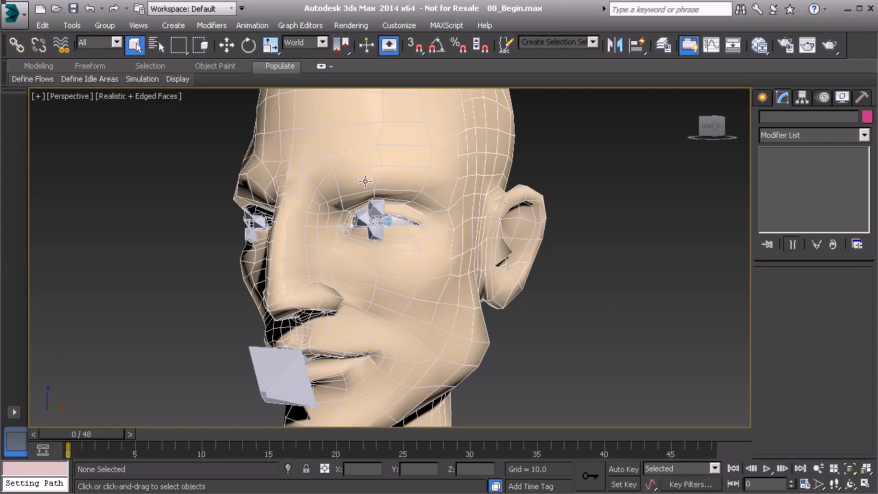
{"action": "middle_click_drag", "start_coordinate": [351, 170], "coordinate": [350, 185], "text": "alt"}
{"action": "left_click", "coordinate": [763, 99]}
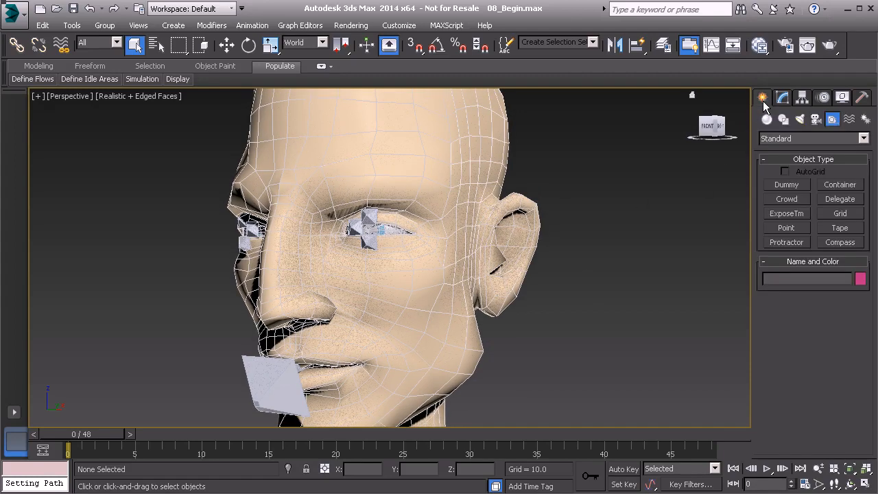
{"action": "left_click", "coordinate": [785, 229]}
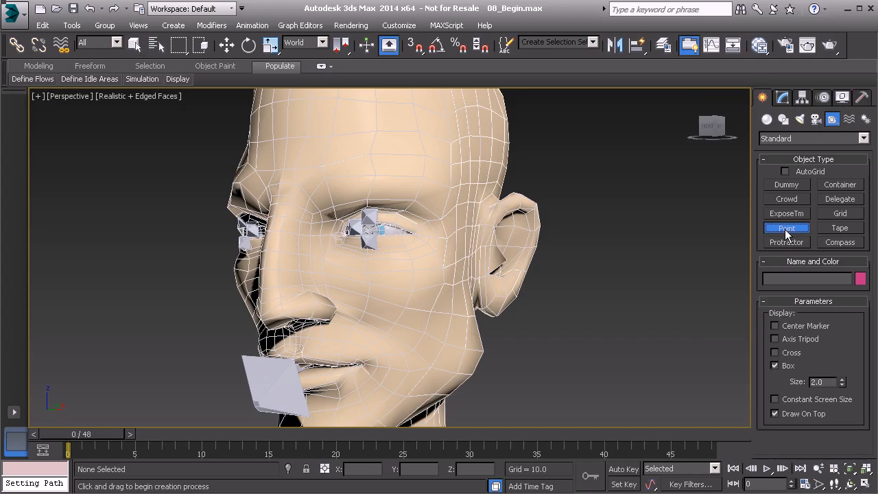
{"action": "left_click", "coordinate": [156, 393]}
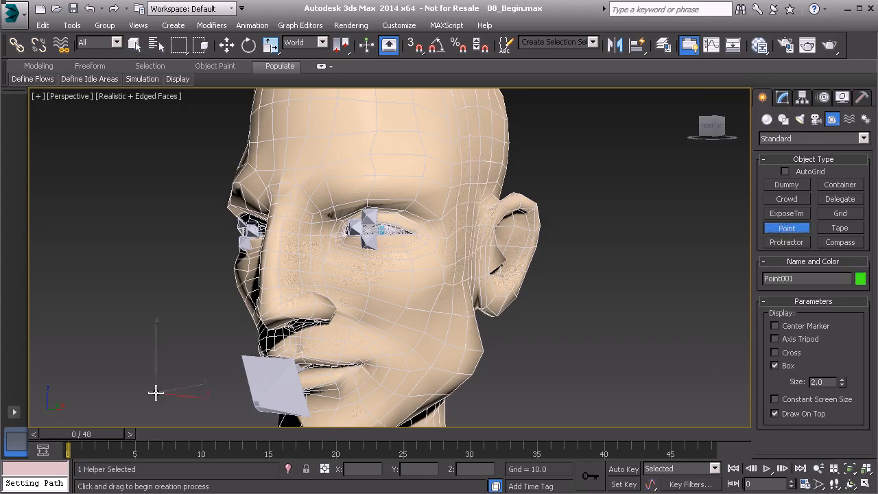
{"action": "right_click", "coordinate": [184, 332]}
- Align the new Point helper to the upper eyelid bone of the character's left eye
{"action": "middle_click_drag", "start_coordinate": [184, 332], "coordinate": [206, 310], "text": "alt"}
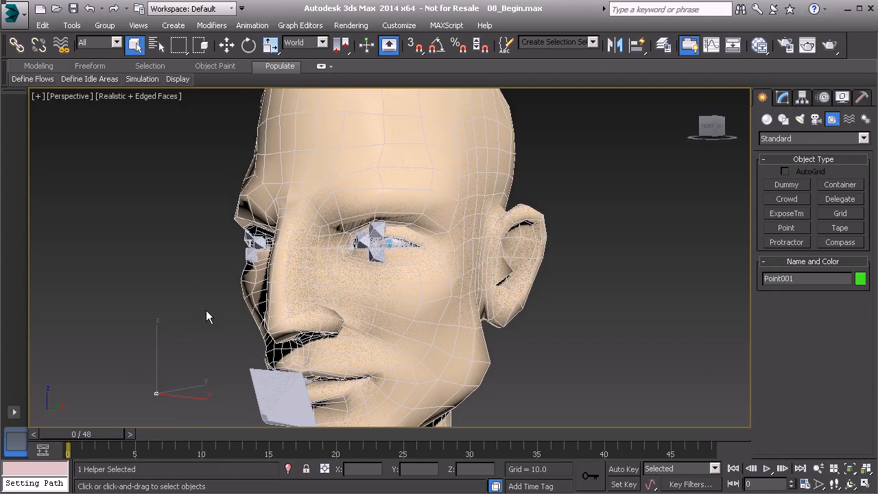
{"action": "key", "text": "alt+a"}
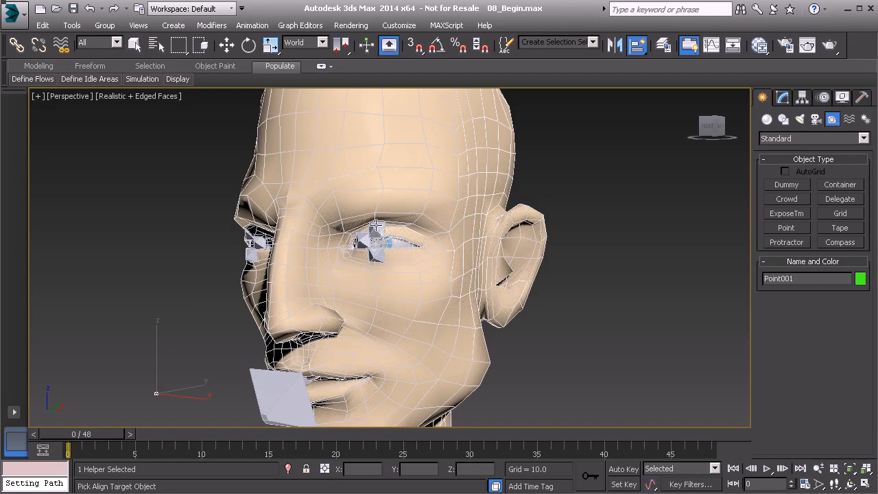
{"action": "left_click", "coordinate": [377, 229]}
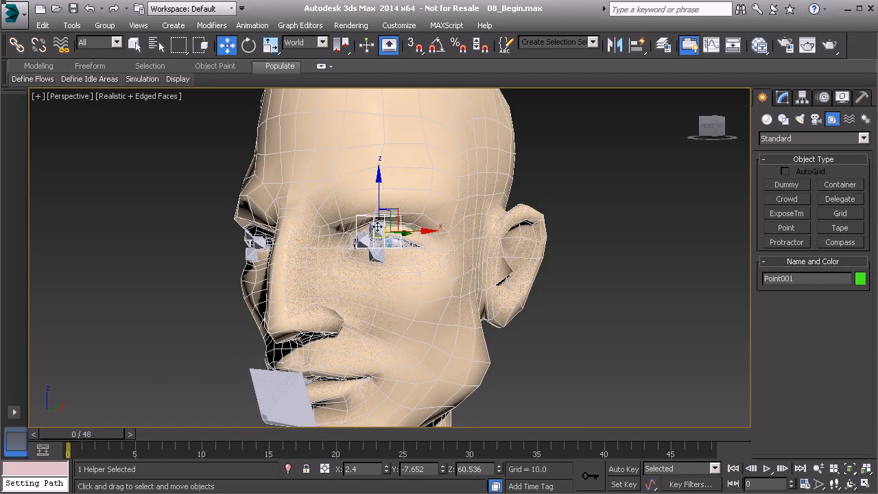
- Move the helper to the inner end of the left eyebrow, at about X 1.408, Y -8.884, Z 61.193
{"action": "scroll", "coordinate": [379, 222], "scroll_direction": "up", "scroll_amount": 2}
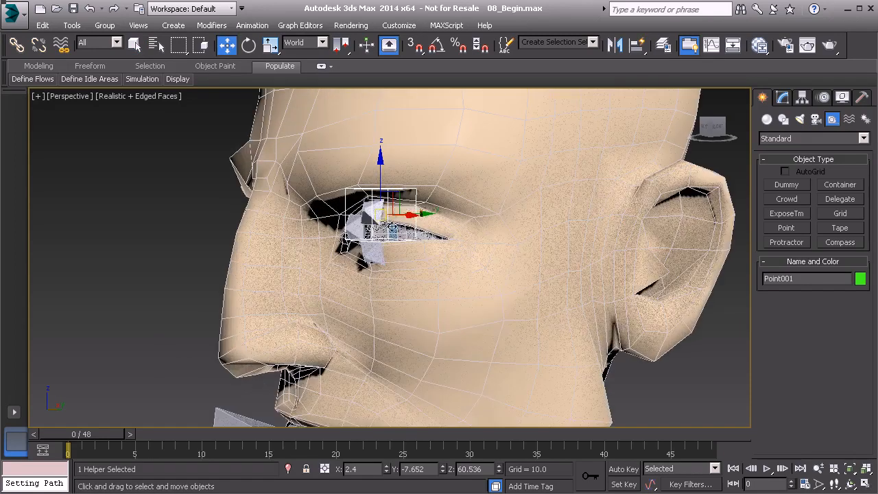
{"action": "middle_click_drag", "start_coordinate": [392, 231], "coordinate": [403, 295]}
{"action": "left_click_drag", "start_coordinate": [388, 274], "coordinate": [315, 240]}
{"action": "middle_click_drag", "start_coordinate": [412, 264], "coordinate": [362, 270], "text": "alt"}
{"action": "left_click_drag", "start_coordinate": [346, 255], "coordinate": [284, 256]}
{"action": "scroll", "coordinate": [323, 264], "scroll_direction": "down", "scroll_amount": 5}
{"action": "middle_click_drag", "start_coordinate": [323, 265], "coordinate": [357, 260], "text": "alt"}
{"action": "left_click_drag", "start_coordinate": [289, 256], "coordinate": [307, 257]}
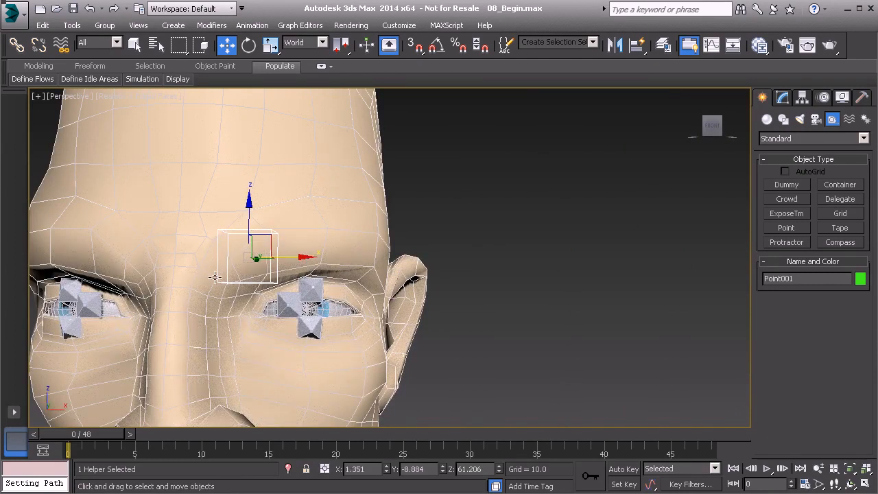
{"action": "left_click_drag", "start_coordinate": [249, 205], "coordinate": [250, 200]}
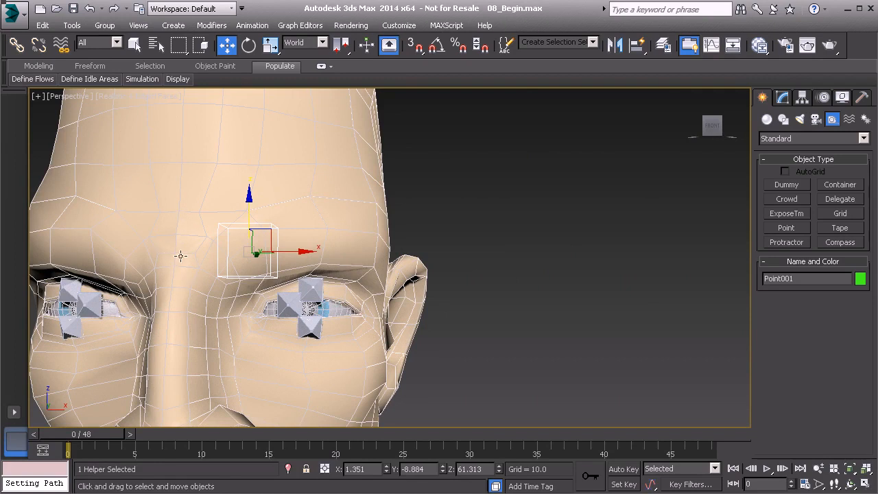
{"action": "mouse_move", "coordinate": [273, 283]}
{"action": "middle_mouse_down", "text": "alt"}
{"action": "mouse_move", "coordinate": [204, 288]}
{"action": "mouse_move", "coordinate": [266, 288]}
{"action": "middle_mouse_up", "text": "alt"}
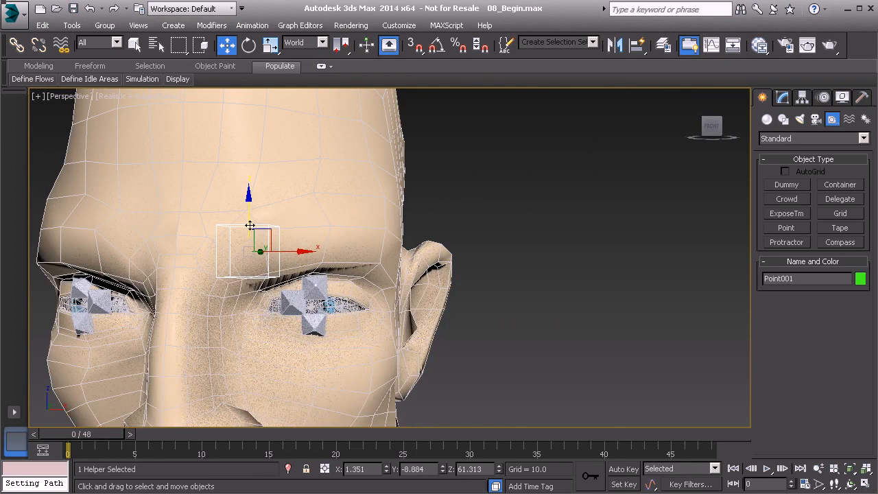
{"action": "left_click_drag", "start_coordinate": [248, 193], "coordinate": [248, 202]}
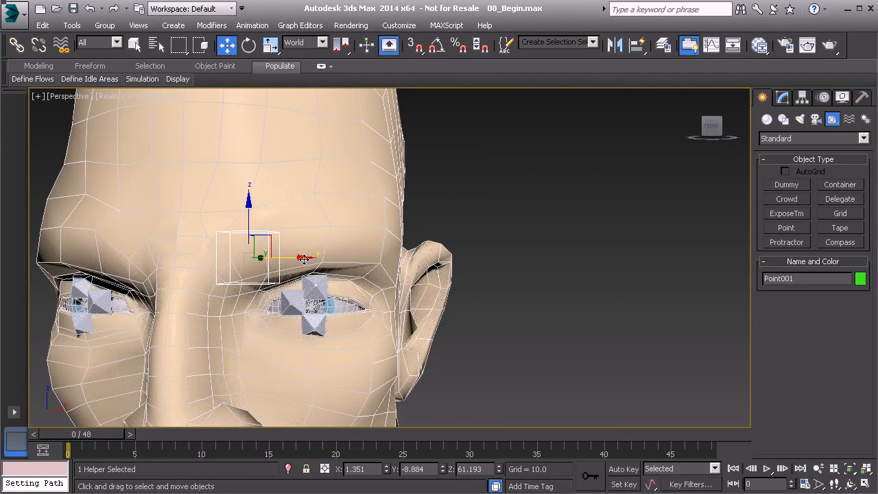
{"action": "left_click_drag", "start_coordinate": [306, 260], "coordinate": [309, 260]}
- Set the size of the inner brow helper's box to 1.86
{"action": "middle_click_drag", "start_coordinate": [374, 281], "coordinate": [337, 285], "text": "alt"}
{"action": "left_click", "coordinate": [783, 98]}
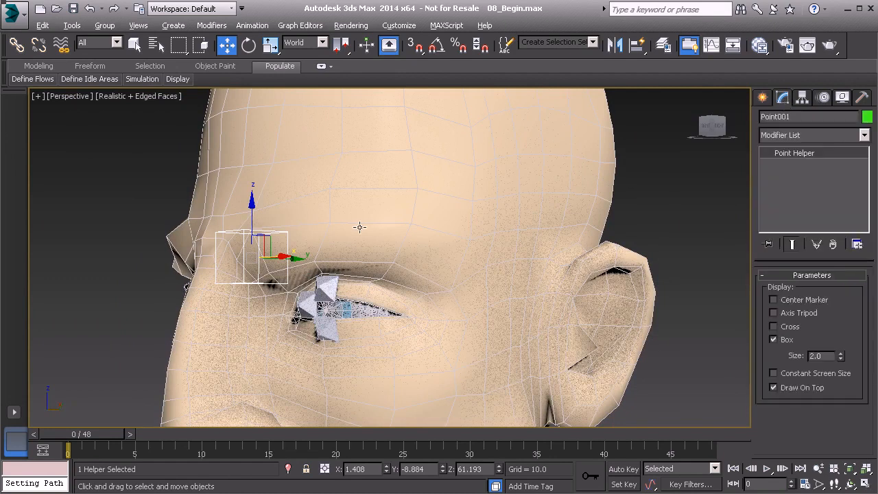
{"action": "middle_click_drag", "start_coordinate": [369, 228], "coordinate": [403, 221], "text": "alt"}
{"action": "mouse_move", "coordinate": [840, 359]}
{"action": "left_mouse_down"}
{"action": "mouse_move", "coordinate": [841, 349]}
{"action": "mouse_move", "coordinate": [842, 369]}
{"action": "mouse_move", "coordinate": [843, 357]}
{"action": "left_mouse_up"}
{"action": "middle_click_drag", "start_coordinate": [539, 309], "coordinate": [428, 271], "text": "alt"}
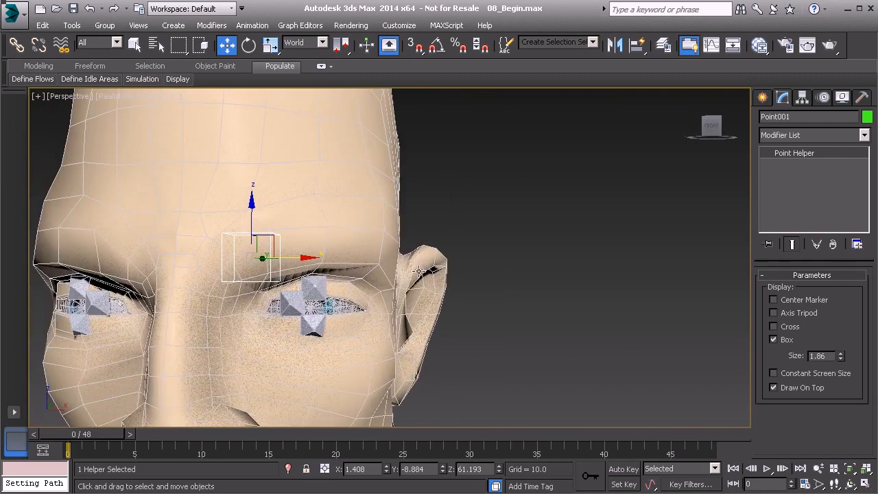
- Clone the inner brow helper along X toward the outer brow, making two copies spaced about 1.46 units apart
{"action": "mouse_move", "coordinate": [361, 245]}
{"action": "middle_mouse_down", "text": "alt"}
{"action": "mouse_move", "coordinate": [353, 261]}
{"action": "mouse_move", "coordinate": [294, 262]}
{"action": "mouse_move", "coordinate": [358, 262]}
{"action": "mouse_move", "coordinate": [374, 247]}
{"action": "mouse_move", "coordinate": [368, 272]}
{"action": "mouse_move", "coordinate": [352, 245]}
{"action": "middle_mouse_up", "text": "alt"}
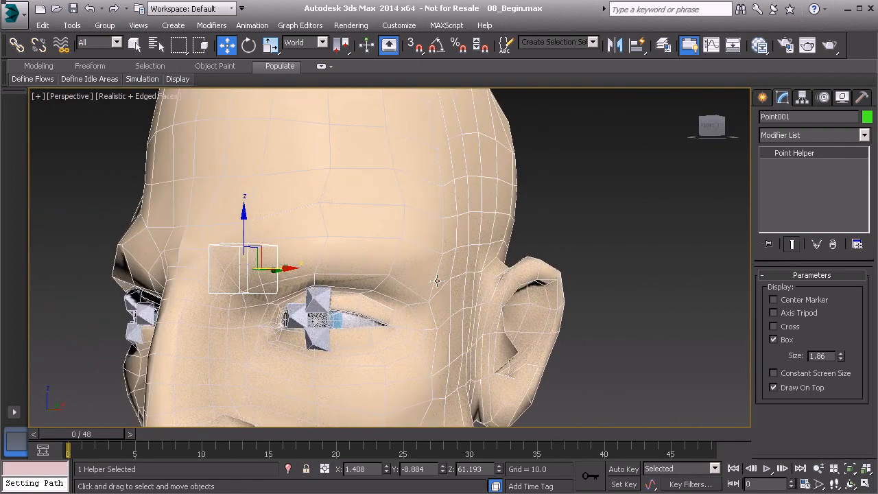
{"action": "middle_click_drag", "start_coordinate": [444, 287], "coordinate": [355, 271], "text": "alt"}
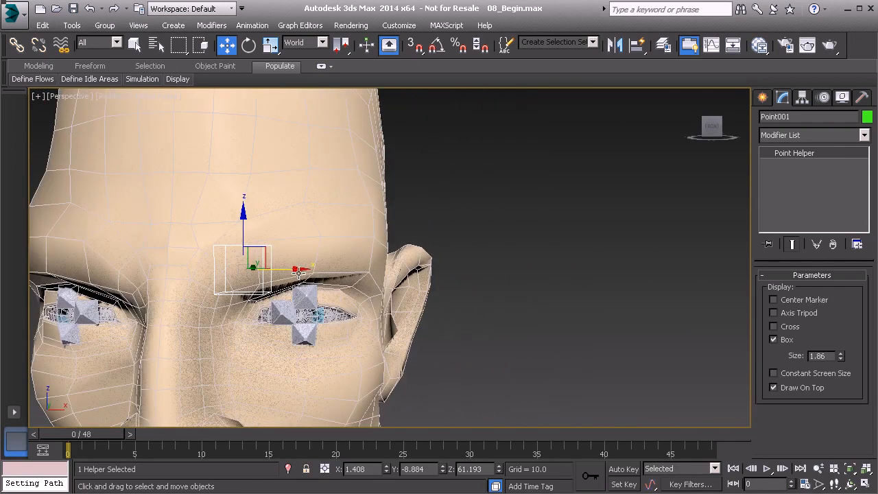
{"action": "left_click_drag", "start_coordinate": [297, 269], "coordinate": [371, 277], "text": "shift"}
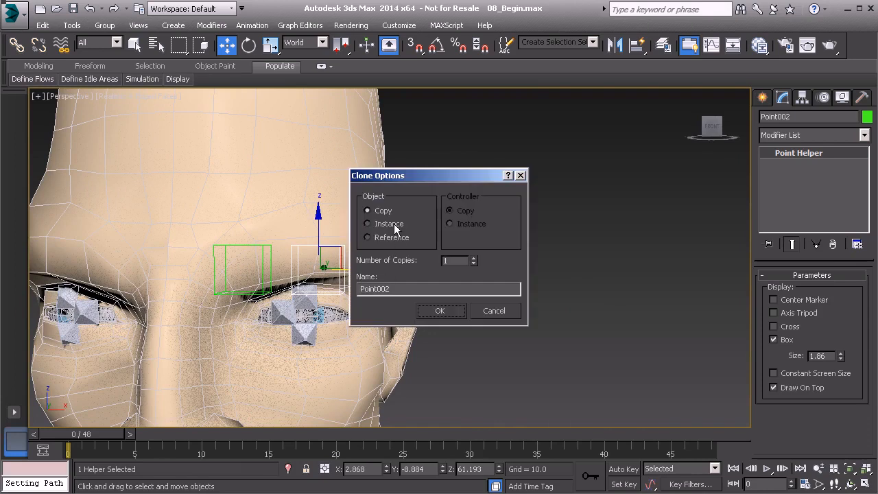
{"action": "double_click", "coordinate": [448, 261]}
{"action": "left_click", "coordinate": [442, 311]}
- Move the outermost helper back and inward onto the outer end of the left eyebrow, at about X 3.944, Y -5.824
{"action": "mouse_move", "coordinate": [508, 307]}
{"action": "middle_mouse_down", "text": "alt"}
{"action": "mouse_move", "coordinate": [427, 324]}
{"action": "mouse_move", "coordinate": [390, 359]}
{"action": "middle_mouse_up", "text": "alt"}
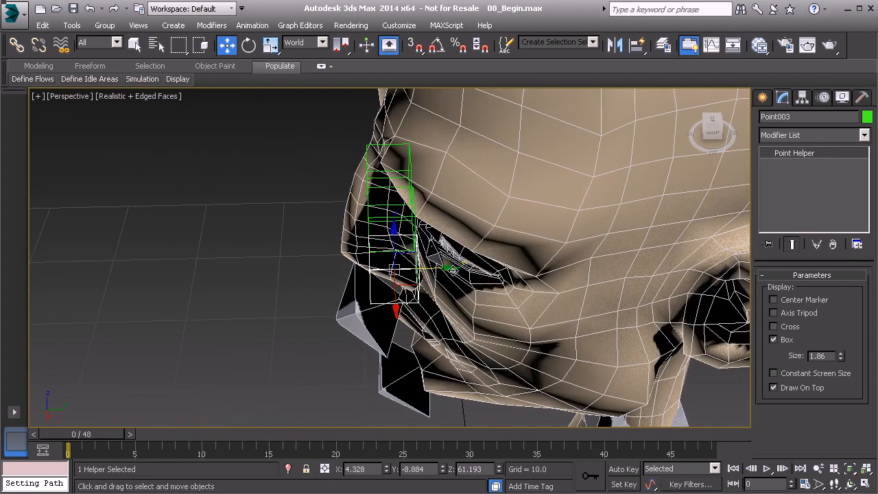
{"action": "left_click_drag", "start_coordinate": [451, 269], "coordinate": [608, 264]}
{"action": "middle_click_drag", "start_coordinate": [533, 295], "coordinate": [611, 289], "text": "alt"}
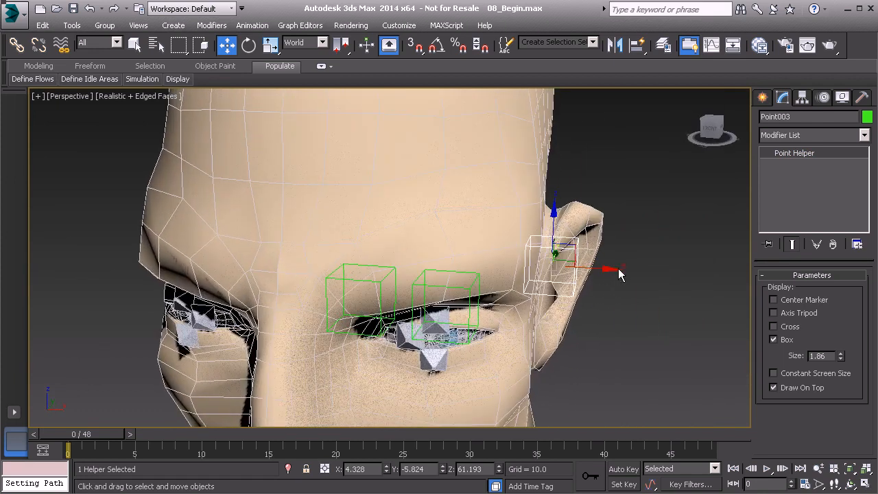
{"action": "left_click_drag", "start_coordinate": [610, 269], "coordinate": [584, 264]}
{"action": "middle_click_drag", "start_coordinate": [592, 302], "coordinate": [542, 302], "text": "alt"}
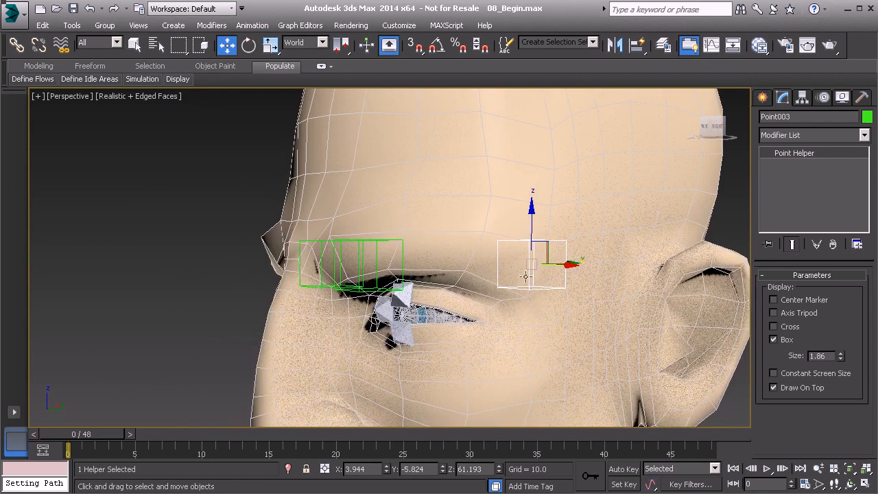
- Move the middle brow helper back along Y to about -7.78 so it follows the curve of the forehead
{"action": "middle_click_drag", "start_coordinate": [432, 316], "coordinate": [413, 336], "text": "alt"}
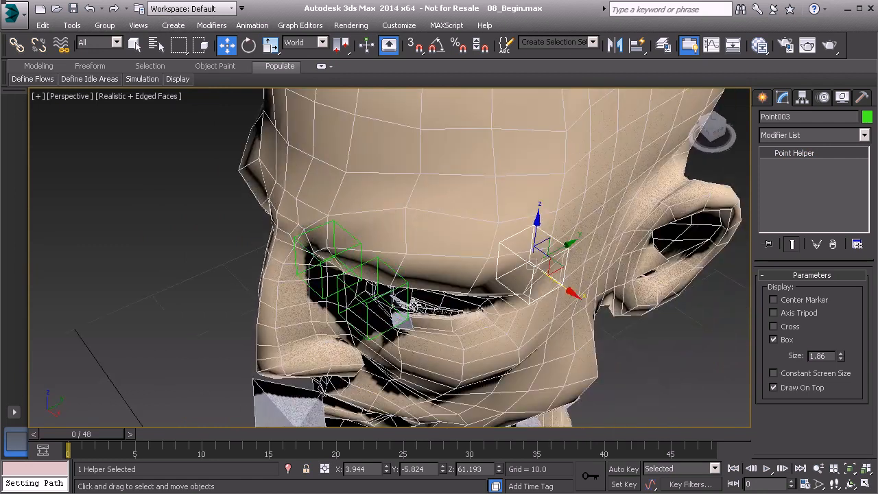
{"action": "left_click", "coordinate": [406, 284]}
{"action": "left_click", "coordinate": [397, 283]}
{"action": "middle_click_drag", "start_coordinate": [395, 274], "coordinate": [317, 274], "text": "alt"}
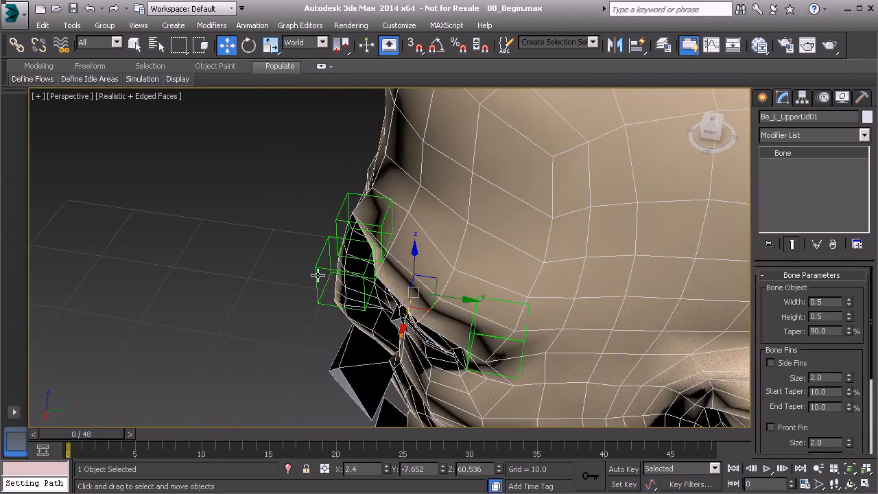
{"action": "left_click", "coordinate": [321, 276]}
{"action": "left_click_drag", "start_coordinate": [403, 270], "coordinate": [464, 273]}
{"action": "middle_click_drag", "start_coordinate": [397, 294], "coordinate": [454, 266], "text": "alt"}
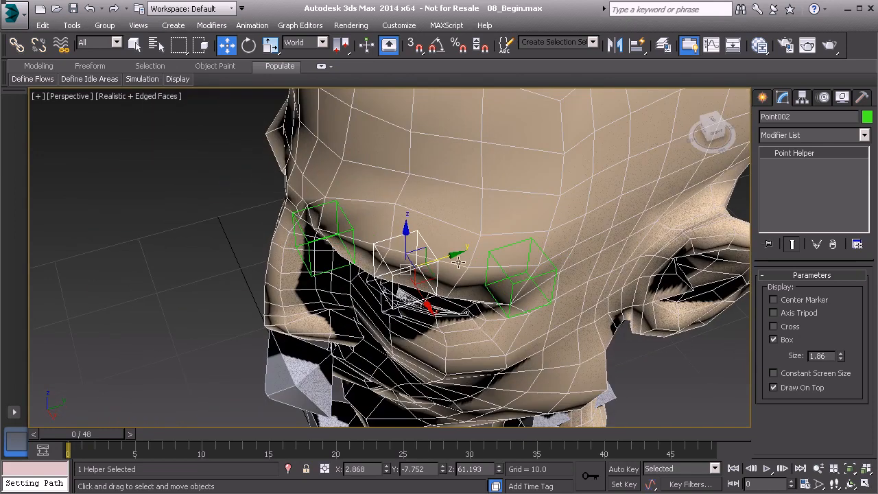
{"action": "left_click_drag", "start_coordinate": [458, 255], "coordinate": [456, 256]}
- Select all three left brow helpers and add them to the Skeleton layer
{"action": "middle_click_drag", "start_coordinate": [408, 277], "coordinate": [459, 225], "text": "alt"}
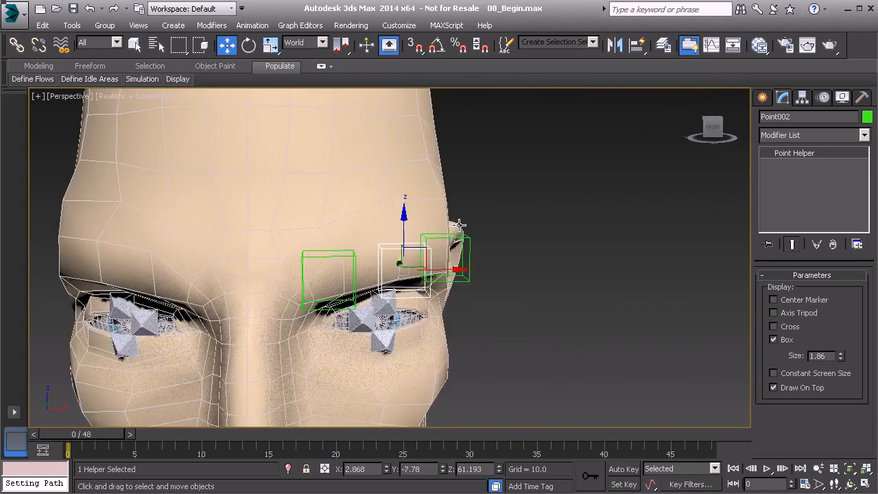
{"action": "left_click", "coordinate": [353, 259], "text": "ctrl"}
{"action": "middle_click_drag", "start_coordinate": [357, 260], "coordinate": [480, 280], "text": "alt"}
{"action": "left_click", "coordinate": [393, 274]}
{"action": "left_click", "coordinate": [457, 322], "text": "ctrl"}
{"action": "left_click", "coordinate": [517, 252], "text": "ctrl"}
{"action": "middle_click_drag", "start_coordinate": [517, 252], "coordinate": [511, 274], "text": "alt"}
{"action": "left_click", "coordinate": [72, 26]}
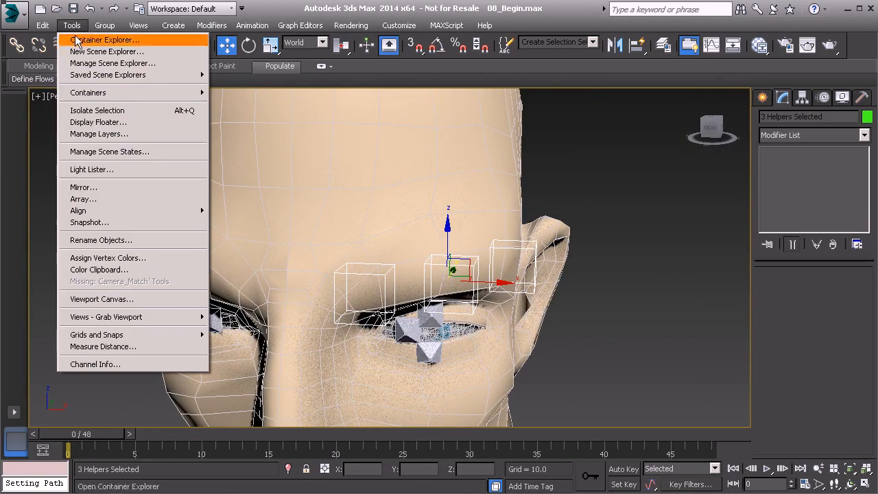
{"action": "left_click", "coordinate": [110, 134]}
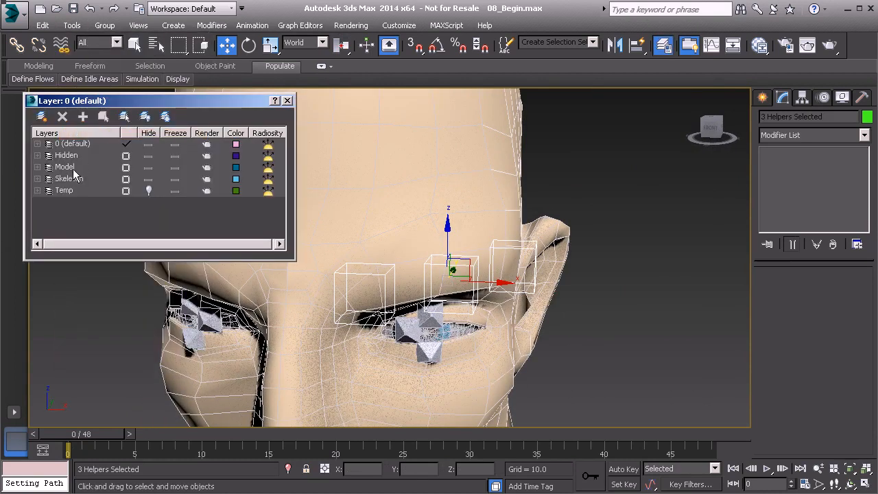
{"action": "left_click", "coordinate": [71, 179]}
{"action": "left_click", "coordinate": [83, 117]}
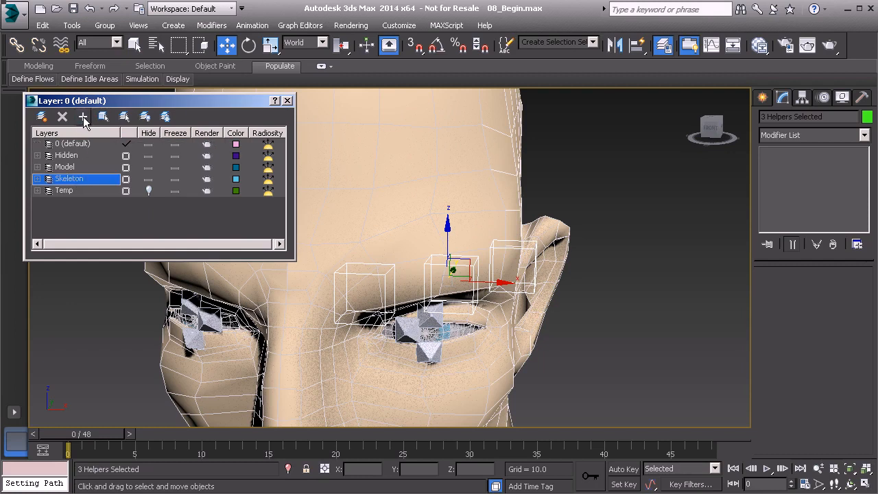
{"action": "left_click", "coordinate": [288, 100]}
- Rename the inner left brow helper as Bn_L_Brow_A01
{"action": "middle_click_drag", "start_coordinate": [367, 241], "coordinate": [459, 278], "text": "alt"}
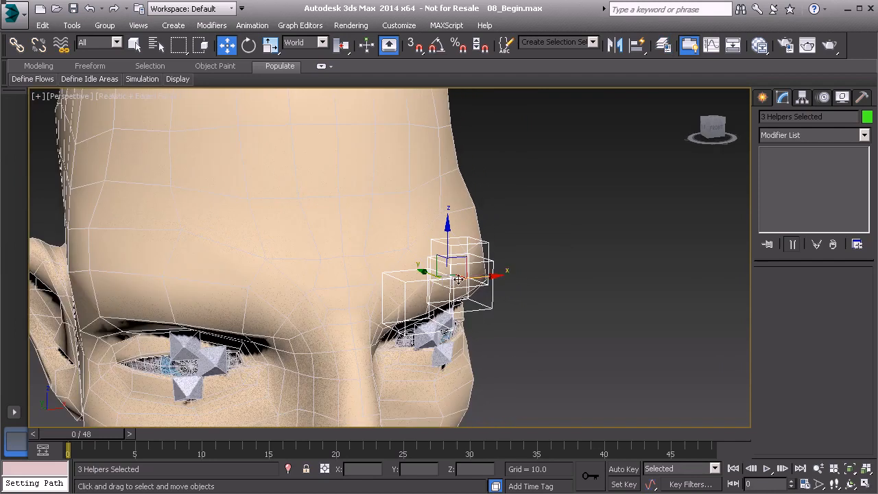
{"action": "middle_click_drag", "start_coordinate": [319, 288], "coordinate": [543, 301], "text": "alt"}
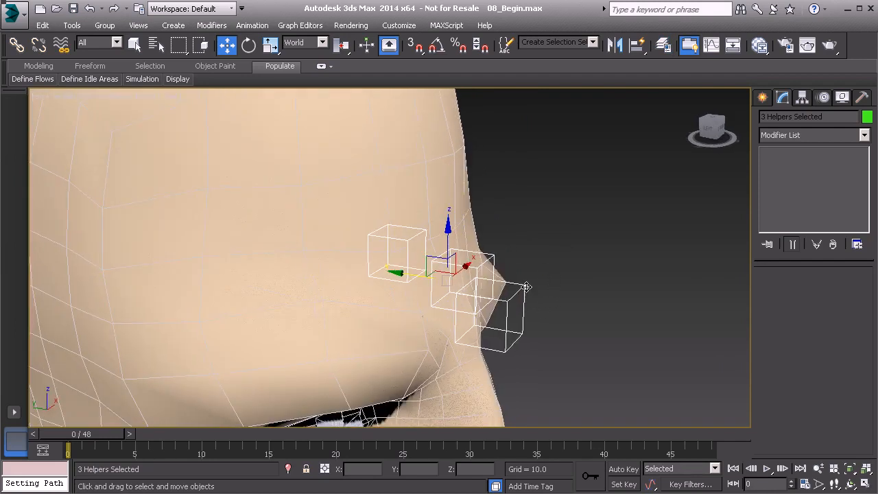
{"action": "left_click", "coordinate": [525, 287]}
{"action": "middle_click_drag", "start_coordinate": [579, 325], "coordinate": [521, 316], "text": "alt"}
{"action": "double_click", "coordinate": [784, 118]}
{"action": "type", "text": "Bn_L_Brow_A01"}
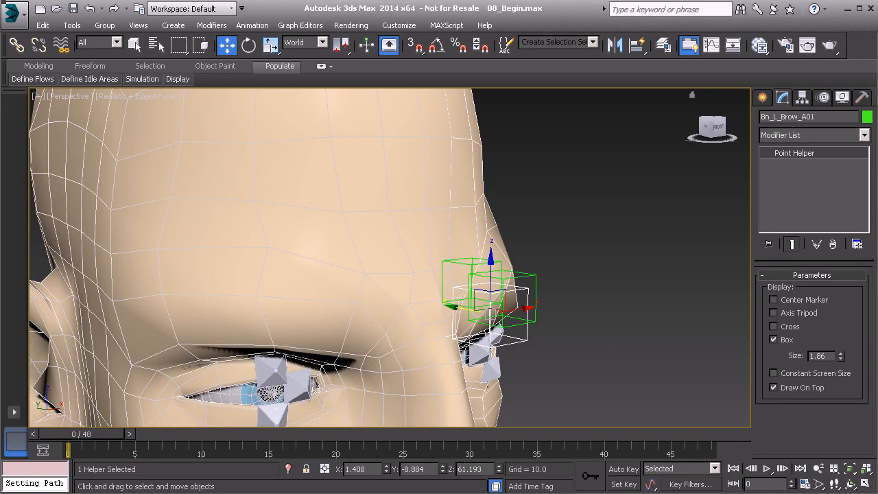
- Reuse the inner helper's name as the base to rename the middle left brow helper as Bn_L_Brow_B01
{"action": "double_click", "coordinate": [818, 119]}
{"action": "key", "text": "ctrl+c"}
{"action": "middle_click_drag", "start_coordinate": [502, 251], "coordinate": [586, 271], "text": "alt"}
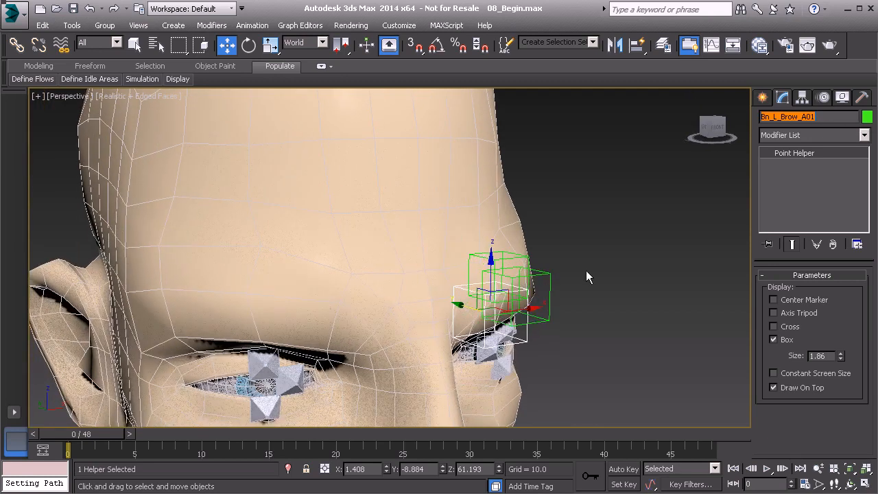
{"action": "left_click", "coordinate": [549, 273]}
{"action": "double_click", "coordinate": [788, 118]}
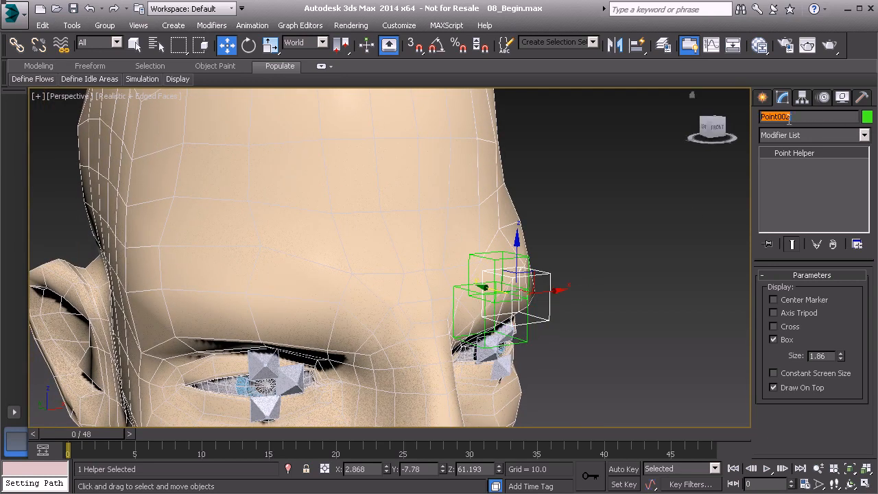
{"action": "key", "text": "ctrl+v"}
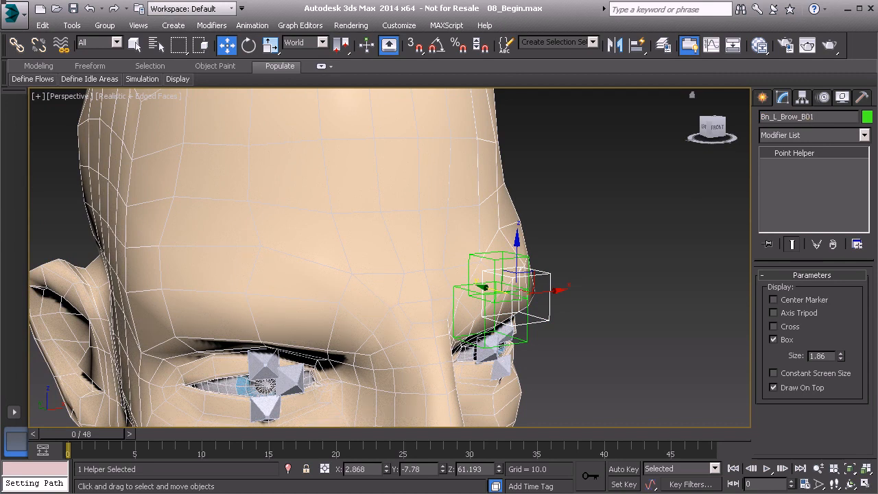
- Reuse the copied base name to rename the outer left brow helper as Bn_L_Brow_C01
{"action": "middle_click_drag", "start_coordinate": [618, 247], "coordinate": [582, 254], "text": "alt"}
{"action": "left_click", "coordinate": [581, 258]}
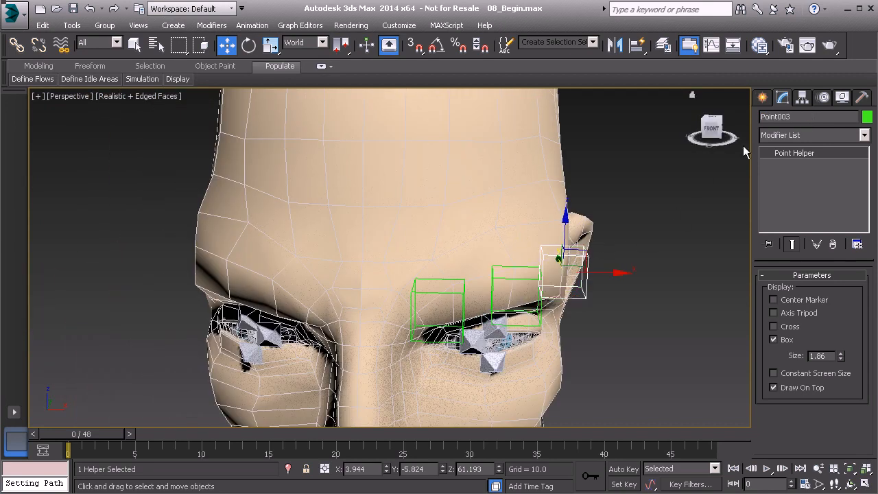
{"action": "double_click", "coordinate": [775, 117]}
{"action": "key", "text": "ctrl+v"}
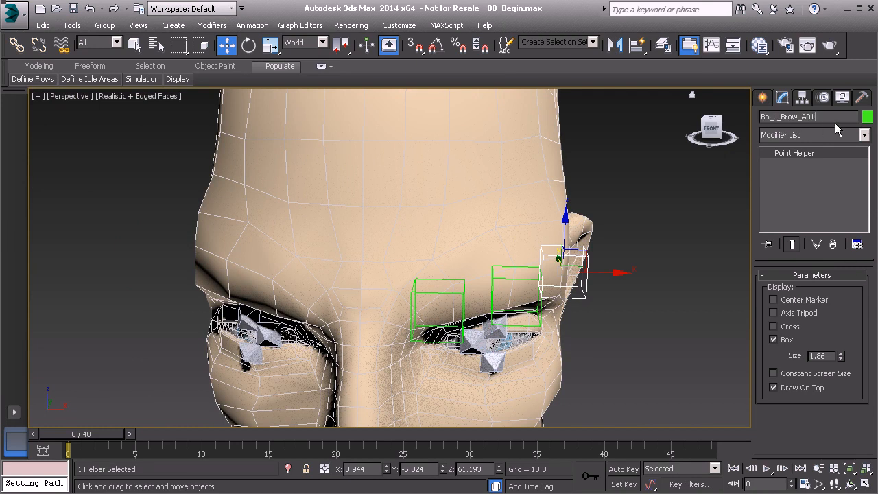
{"action": "type", "text": "C"}
- Clone the three left brow helpers as copies and move the copies about -9.341 along X to the character's right side
{"action": "middle_click_drag", "start_coordinate": [500, 227], "coordinate": [596, 281], "text": "alt"}
{"action": "left_click", "coordinate": [605, 306], "text": "ctrl"}
{"action": "middle_click_drag", "start_coordinate": [607, 328], "coordinate": [569, 284], "text": "alt"}
{"action": "left_click", "coordinate": [602, 346], "text": "ctrl"}
{"action": "scroll", "coordinate": [571, 282], "scroll_direction": "down", "scroll_amount": 3}
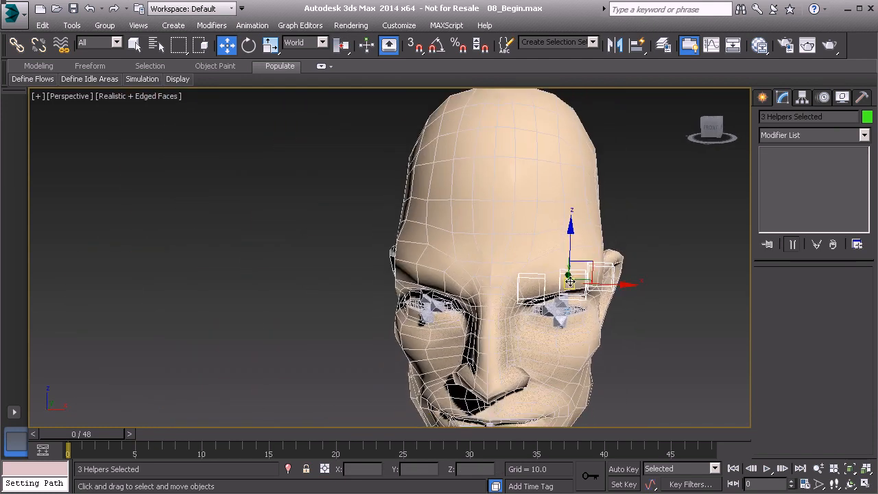
{"action": "key", "text": "ctrl+v"}
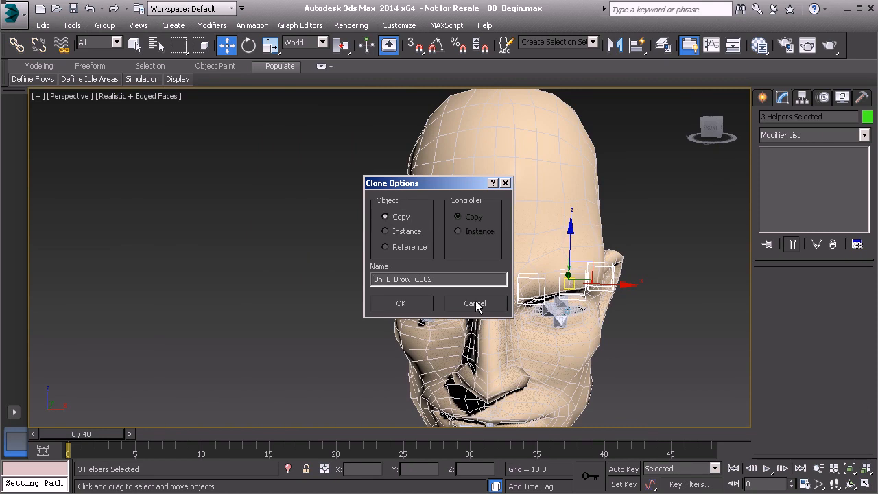
{"action": "left_click", "coordinate": [400, 303]}
{"action": "left_click_drag", "start_coordinate": [624, 284], "coordinate": [380, 279]}
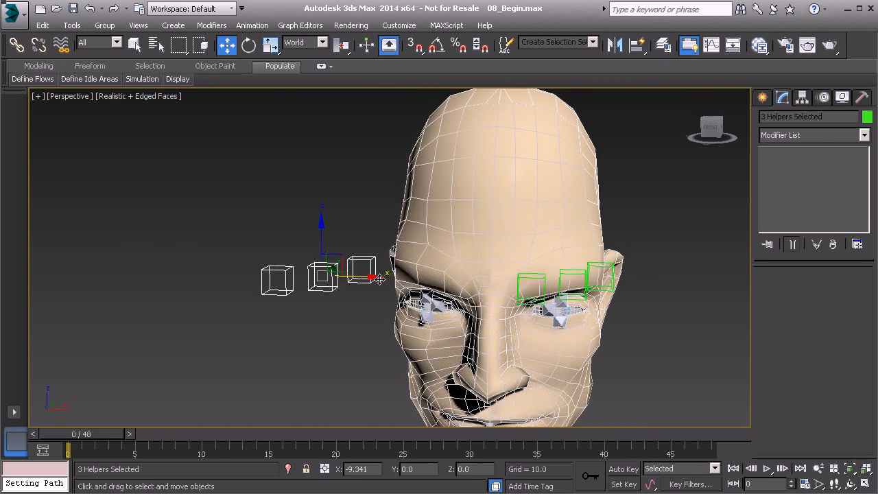
- Mirror the inner brow helper's position by setting its right-side copy's X to -1.408
{"action": "left_click", "coordinate": [540, 282]}
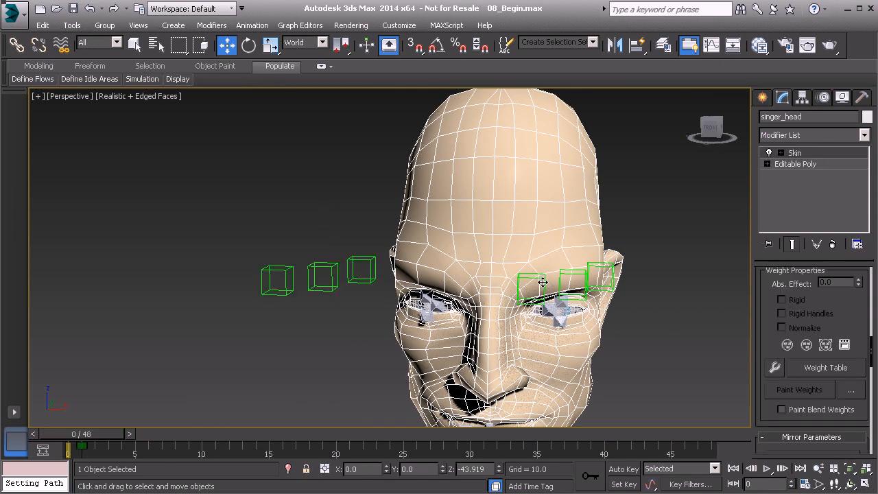
{"action": "middle_click_drag", "start_coordinate": [545, 285], "coordinate": [460, 262], "text": "alt"}
{"action": "left_click", "coordinate": [625, 306]}
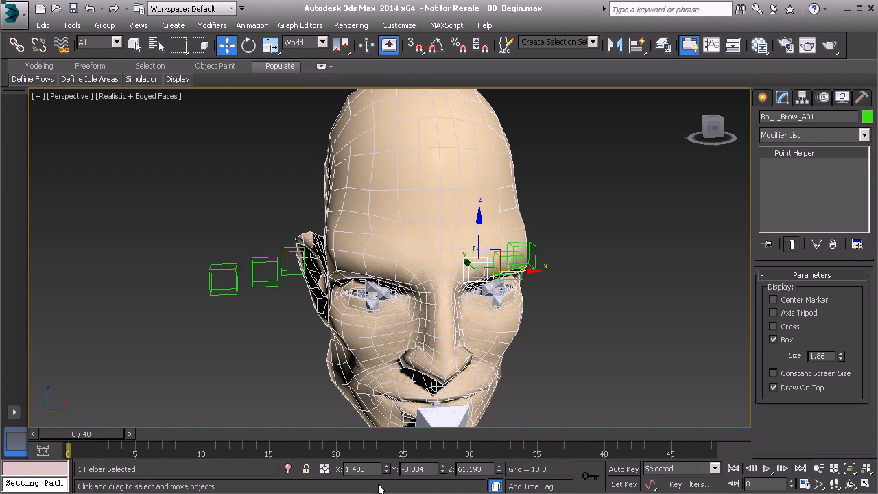
{"action": "left_click_drag", "start_coordinate": [369, 469], "coordinate": [344, 469]}
{"action": "left_click", "coordinate": [237, 293]}
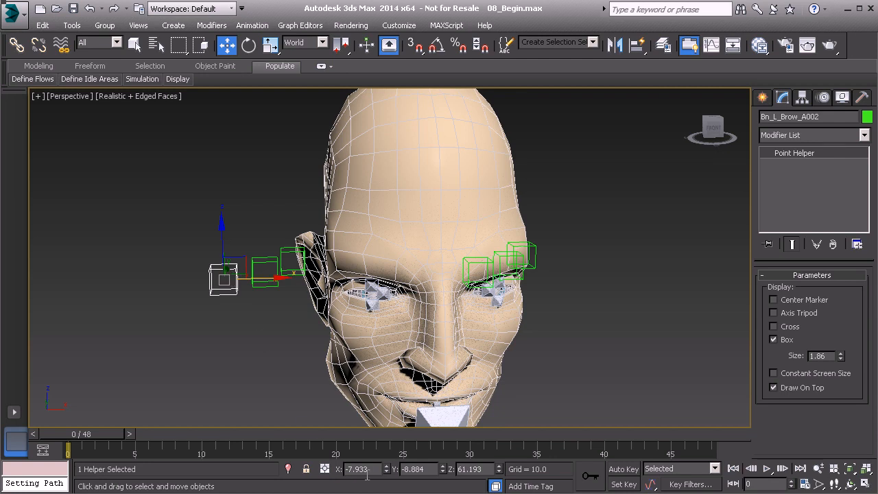
{"action": "left_click_drag", "start_coordinate": [373, 469], "coordinate": [351, 470]}
{"action": "type", "text": "1.408"}
{"action": "key", "text": "Return"}
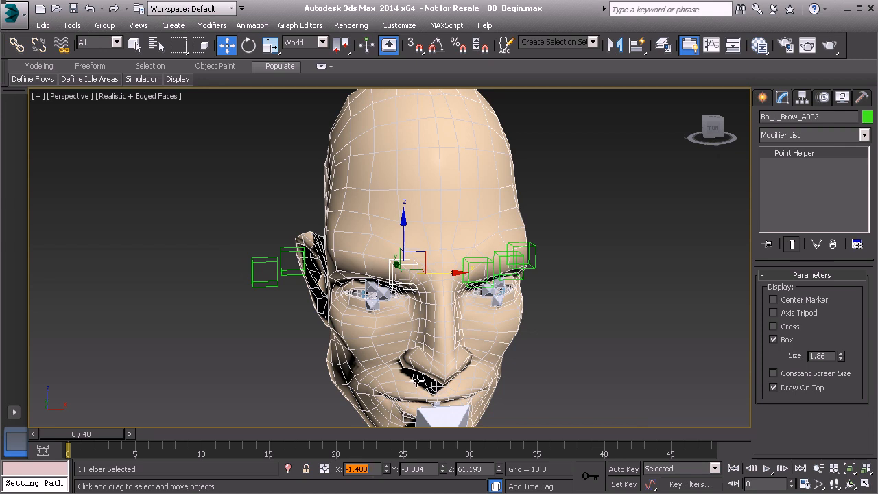
- Mirror the middle brow helper's position by setting its right-side copy's X to -2.868
{"action": "middle_click_drag", "start_coordinate": [413, 383], "coordinate": [397, 318], "text": "alt"}
{"action": "scroll", "coordinate": [418, 320], "scroll_direction": "up", "scroll_amount": 5}
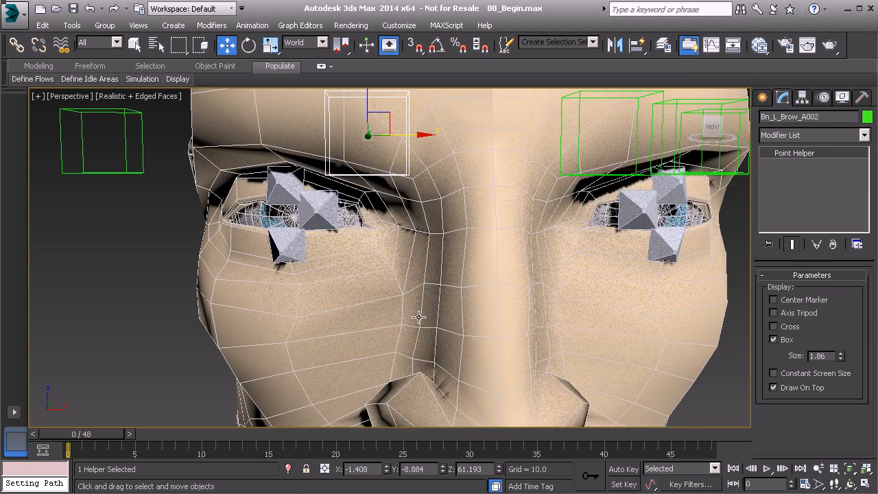
{"action": "scroll", "coordinate": [418, 320], "scroll_direction": "down", "scroll_amount": 3}
{"action": "middle_click_drag", "start_coordinate": [450, 300], "coordinate": [525, 296]}
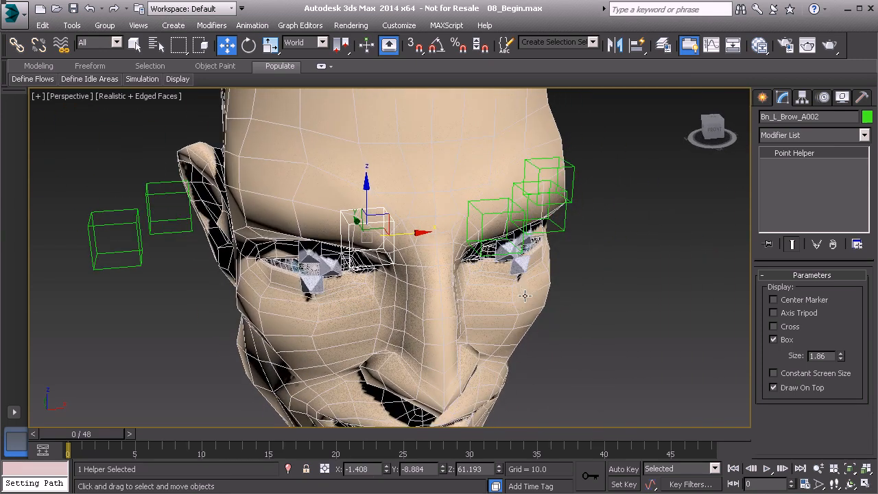
{"action": "left_click", "coordinate": [567, 229]}
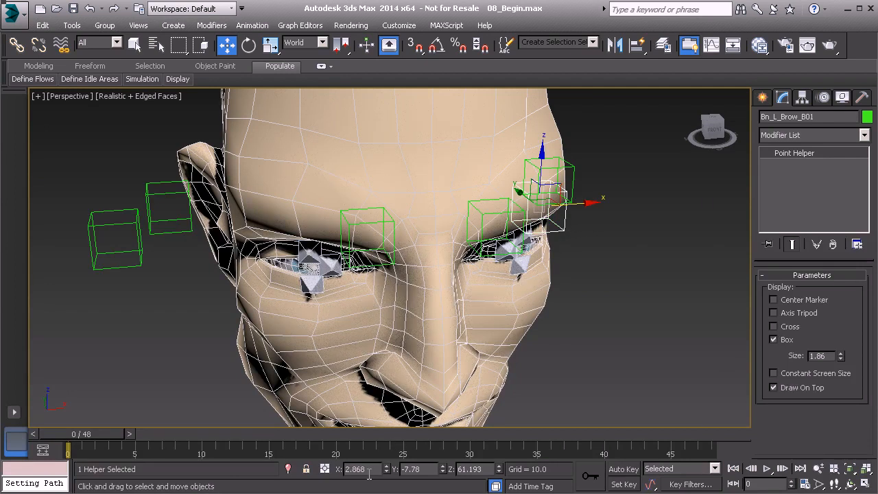
{"action": "left_click_drag", "start_coordinate": [369, 470], "coordinate": [336, 469]}
{"action": "left_click", "coordinate": [140, 258]}
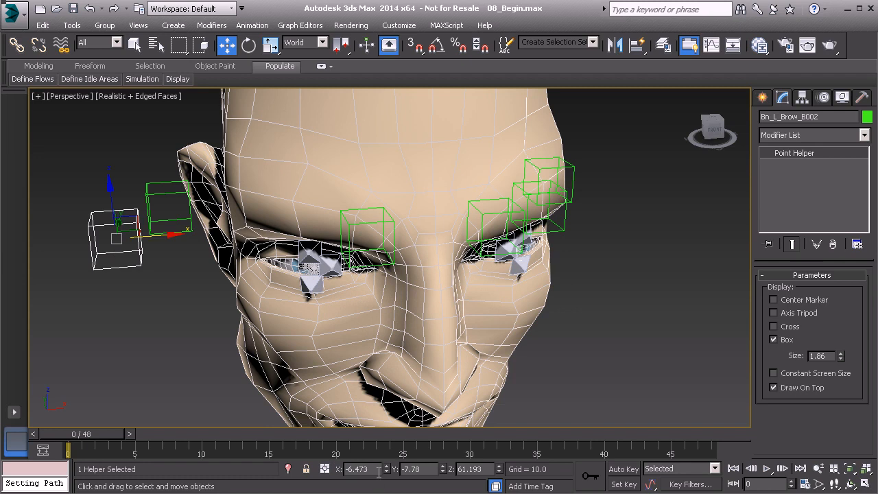
{"action": "left_click_drag", "start_coordinate": [365, 469], "coordinate": [345, 471]}
{"action": "type", "text": "-2.868"}
{"action": "key", "text": "Return"}
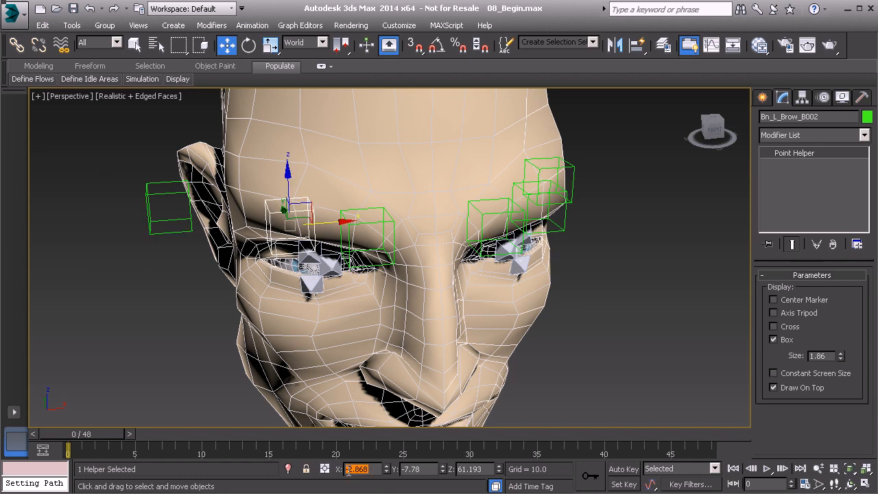
- Mirror the outer brow helper's position by setting its right-side copy's X to -3.944
{"action": "left_click", "coordinate": [572, 190]}
{"action": "left_click_drag", "start_coordinate": [368, 467], "coordinate": [350, 467]}
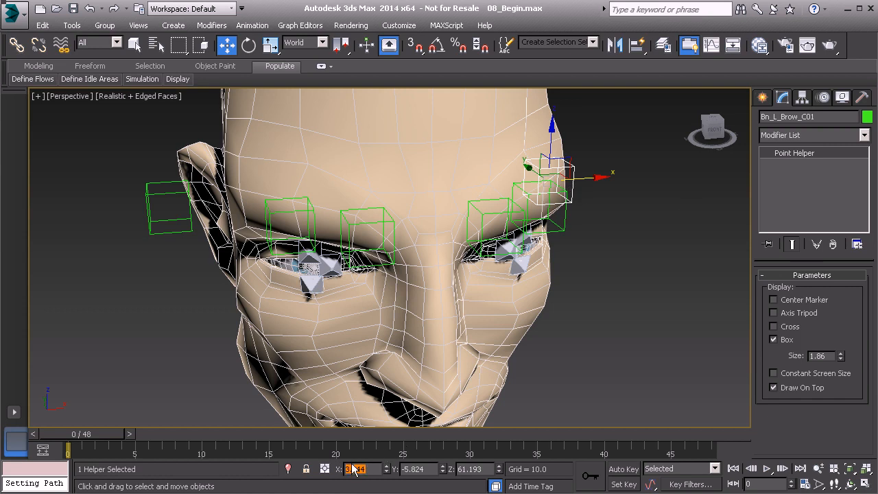
{"action": "left_click", "coordinate": [153, 195]}
{"action": "left_click_drag", "start_coordinate": [369, 469], "coordinate": [352, 473]}
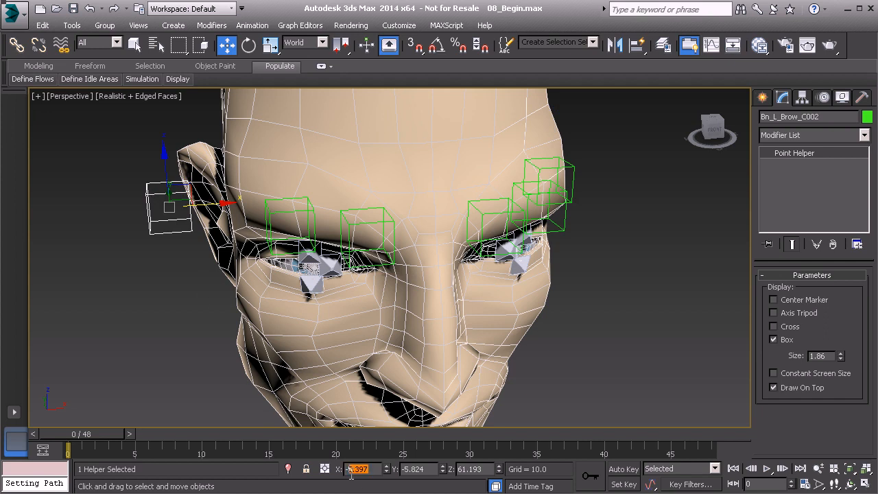
{"action": "type", "text": "3.944"}
{"action": "key", "text": "Return"}
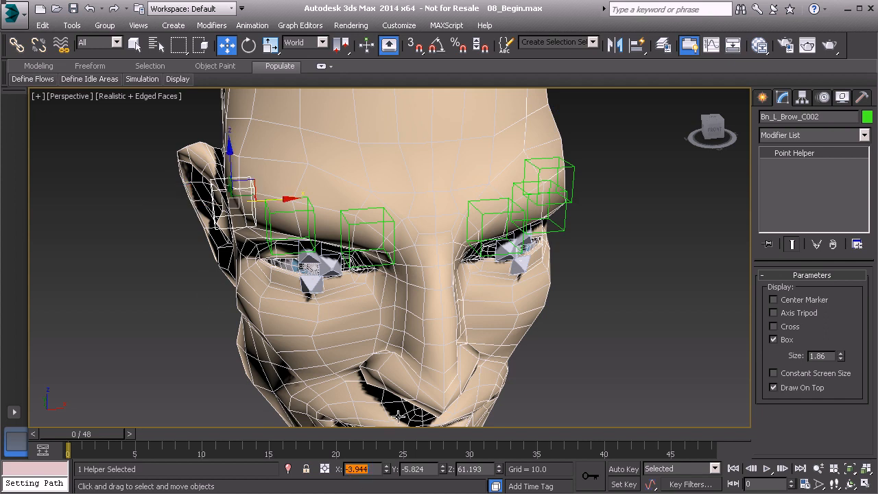
- Hide the Model layer so only the skeleton and helpers are displayed
{"action": "middle_click_drag", "start_coordinate": [480, 260], "coordinate": [493, 235], "text": "alt"}
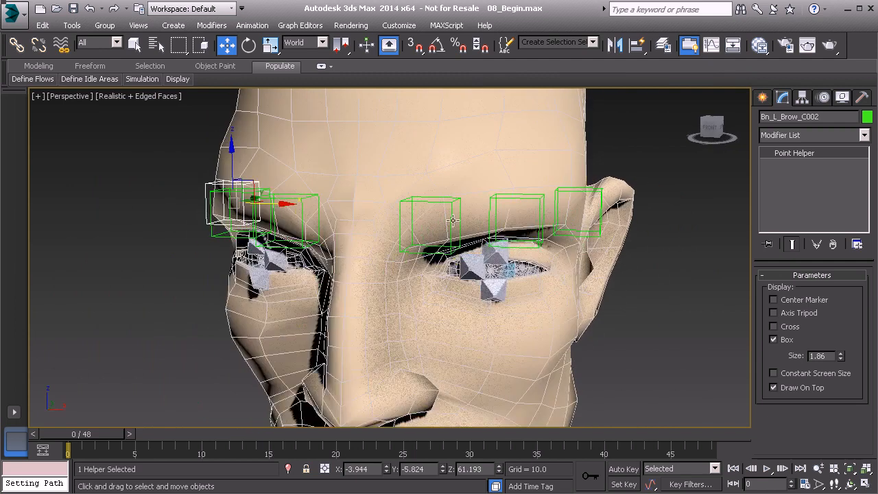
{"action": "scroll", "coordinate": [493, 236], "scroll_direction": "down", "scroll_amount": 5}
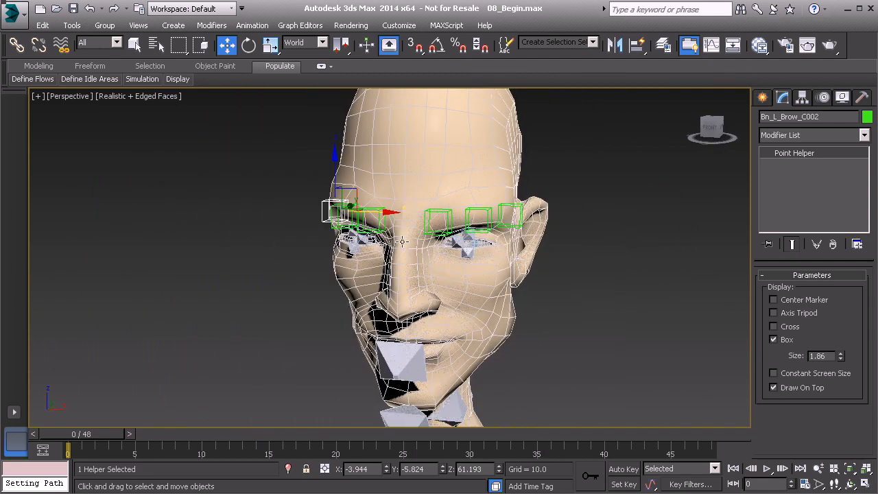
{"action": "left_click", "coordinate": [72, 25]}
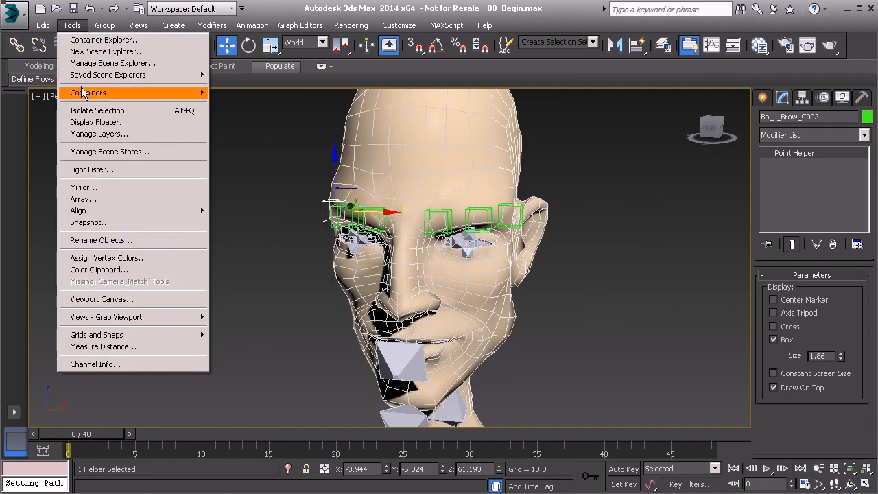
{"action": "left_click", "coordinate": [103, 133]}
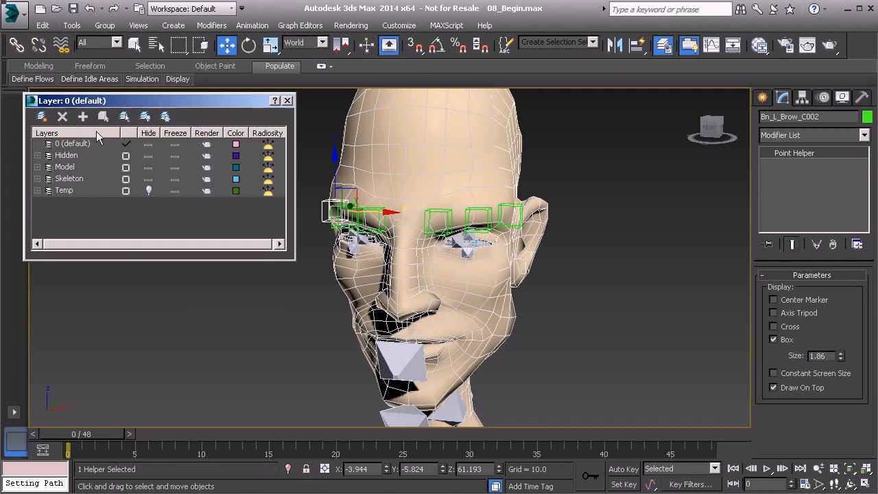
{"action": "left_click", "coordinate": [149, 168]}
- Select all six brow helpers on both sides and group them as Grp_Bn_Eyebrows01
{"action": "middle_click_drag", "start_coordinate": [518, 295], "coordinate": [467, 320], "text": "alt"}
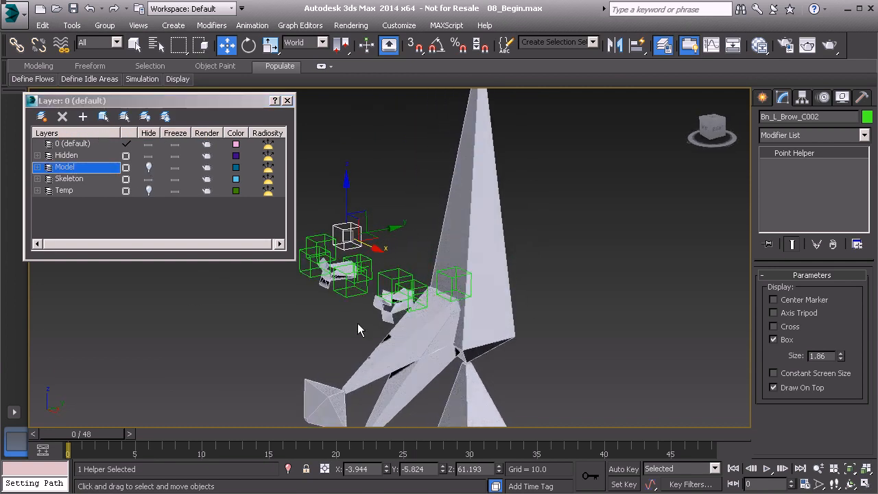
{"action": "middle_click_drag", "start_coordinate": [353, 322], "coordinate": [387, 340]}
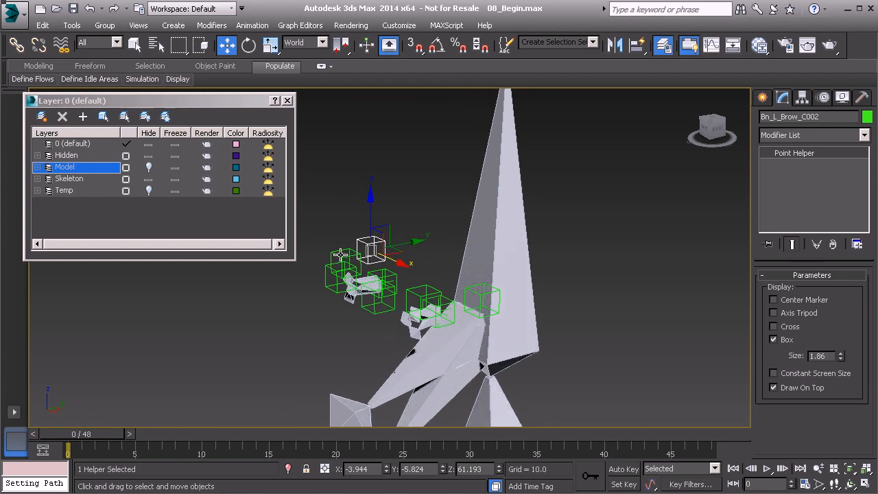
{"action": "middle_click_drag", "start_coordinate": [506, 308], "coordinate": [478, 282], "text": "alt"}
{"action": "middle_click_drag", "start_coordinate": [456, 352], "coordinate": [437, 349], "text": "alt"}
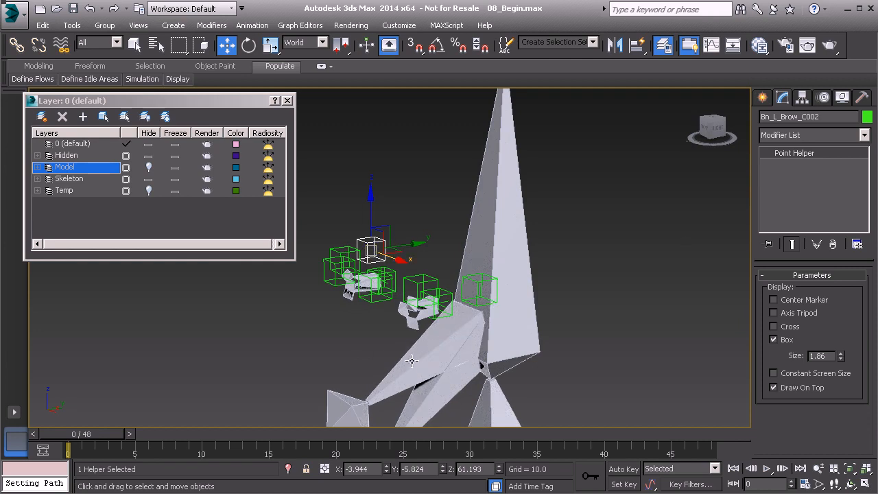
{"action": "middle_click_drag", "start_coordinate": [371, 272], "coordinate": [354, 284], "text": "alt"}
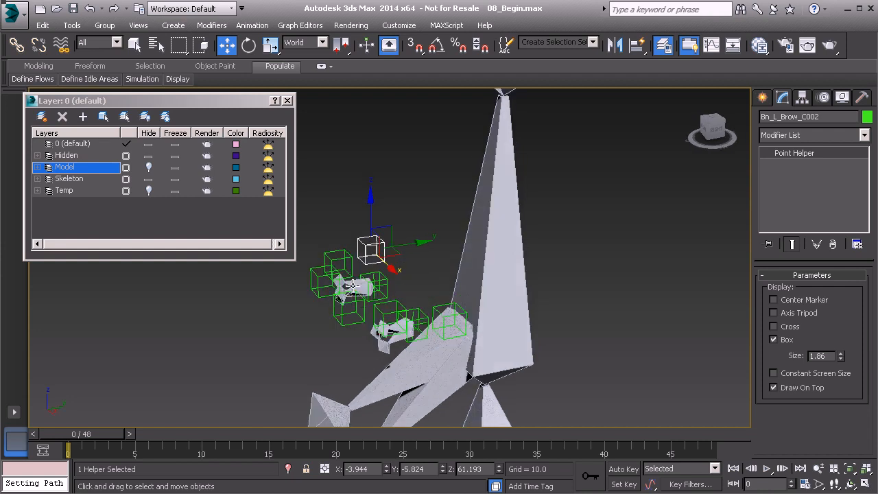
{"action": "left_click", "coordinate": [349, 257], "text": "ctrl"}
{"action": "left_click", "coordinate": [311, 278], "text": "ctrl"}
{"action": "left_click", "coordinate": [347, 322], "text": "ctrl"}
{"action": "middle_click_drag", "start_coordinate": [352, 326], "coordinate": [519, 358], "text": "alt"}
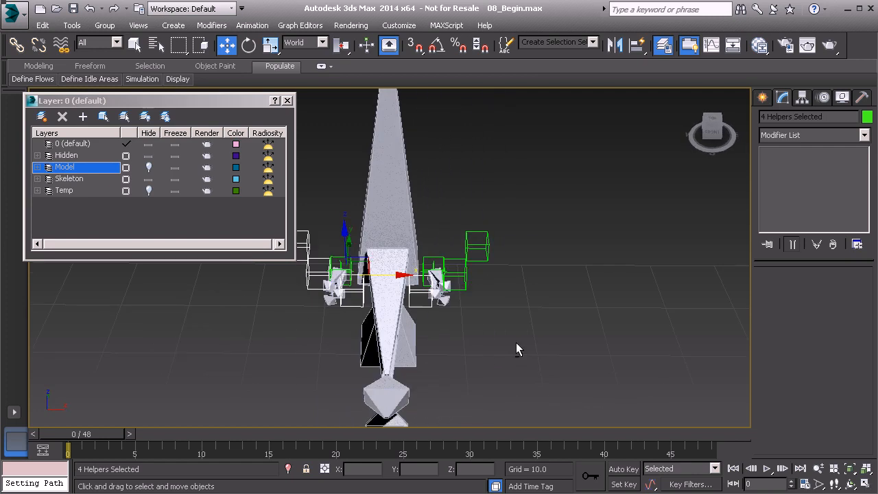
{"action": "left_click", "coordinate": [468, 279], "text": "ctrl"}
{"action": "left_click", "coordinate": [478, 246], "text": "ctrl"}
{"action": "middle_click_drag", "start_coordinate": [528, 282], "coordinate": [352, 269], "text": "alt"}
{"action": "middle_click_drag", "start_coordinate": [418, 322], "coordinate": [418, 300], "text": "alt"}
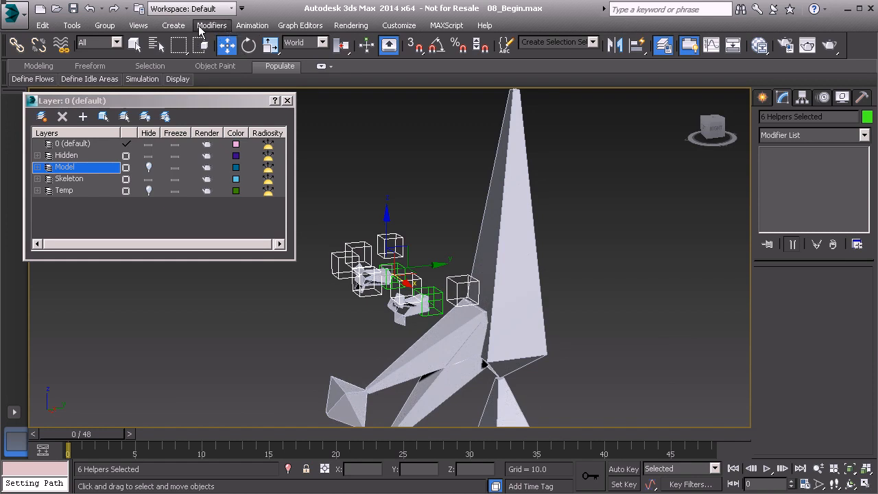
{"action": "left_click", "coordinate": [106, 28]}
{"action": "left_click", "coordinate": [107, 42]}
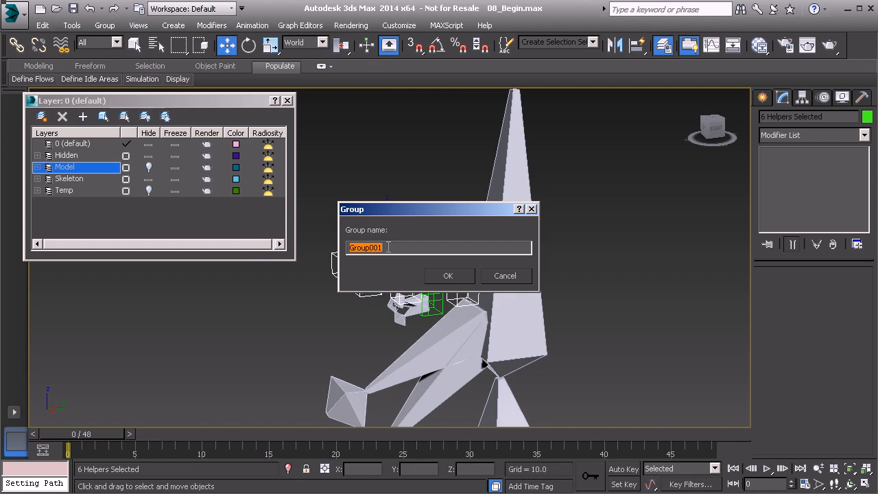
{"action": "type", "text": "Gr"}
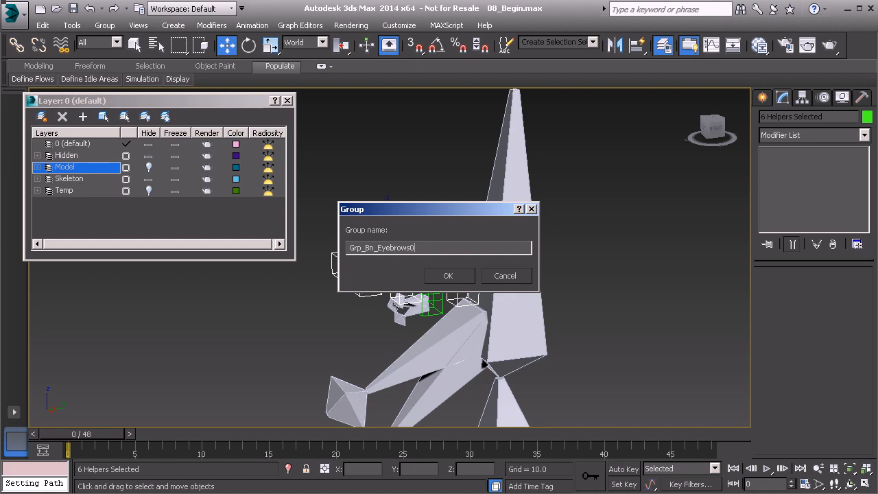
{"action": "left_click", "coordinate": [448, 275]}
- Open the Grp_Bn_Eyebrows01 group and add its group helper to the Hidden layer
{"action": "left_click", "coordinate": [94, 25]}
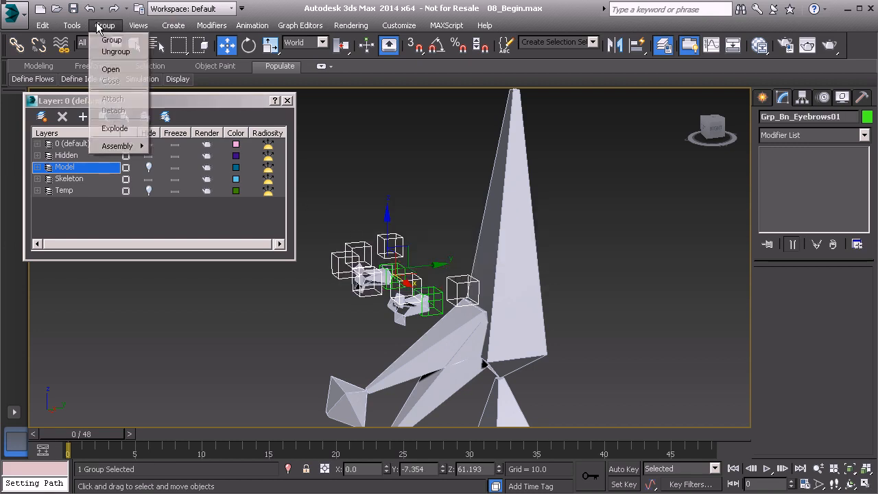
{"action": "left_click", "coordinate": [116, 65]}
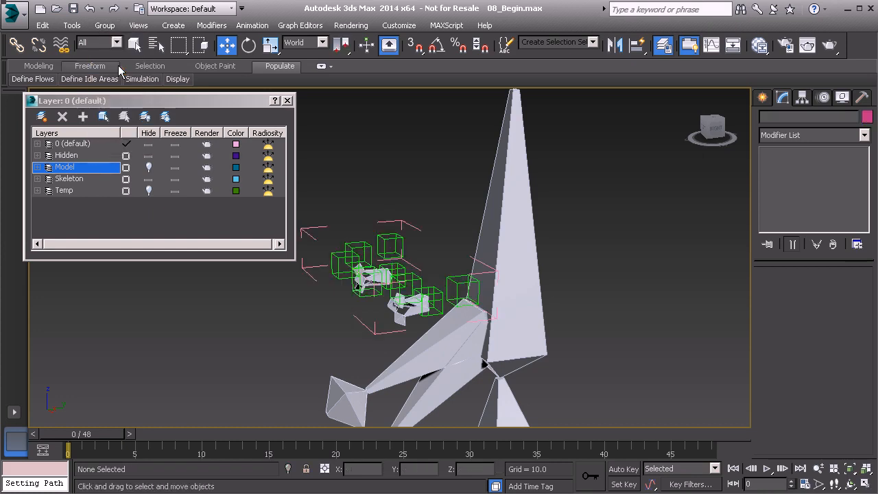
{"action": "left_click", "coordinate": [411, 224]}
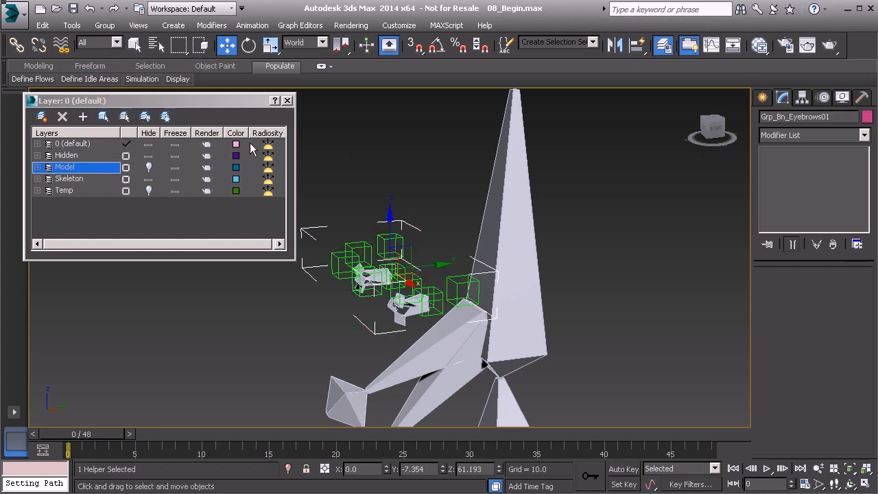
{"action": "left_click", "coordinate": [62, 157]}
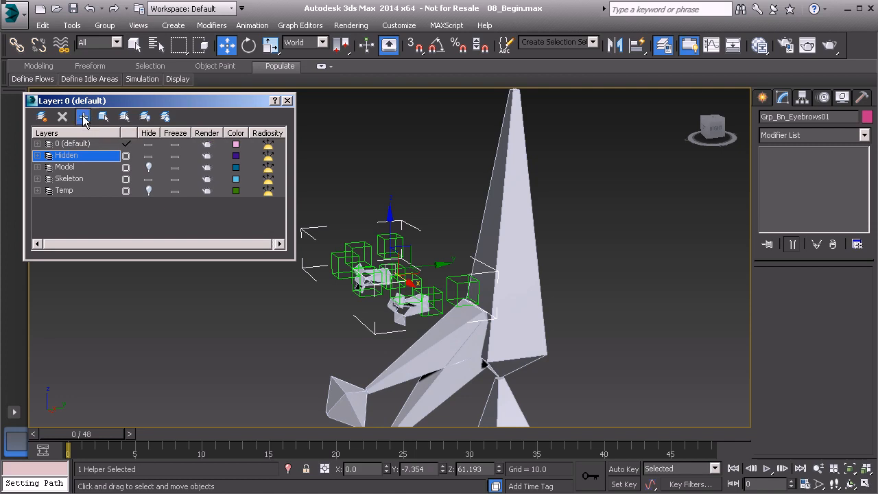
- Link the Grp_Bn_Eyebrows01 group helper to the upper jaw bone and freeze the group helper's transform
{"action": "middle_click_drag", "start_coordinate": [470, 280], "coordinate": [442, 277], "text": "alt"}
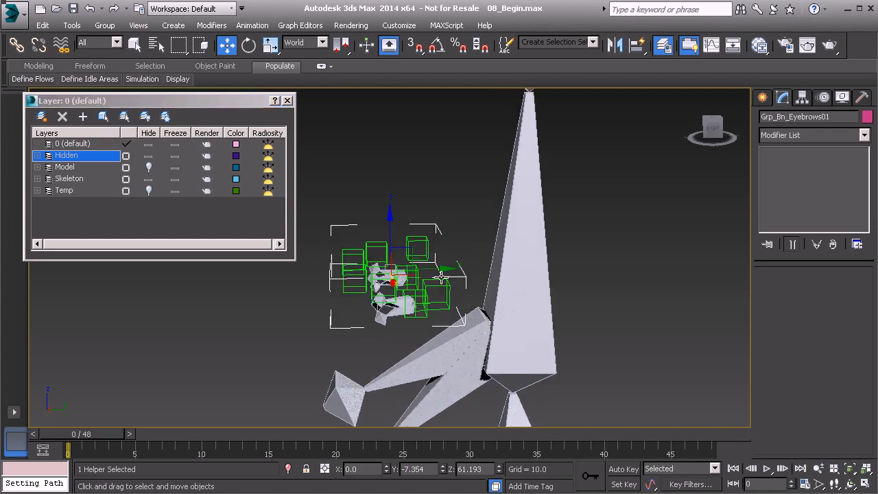
{"action": "left_click", "coordinate": [17, 45]}
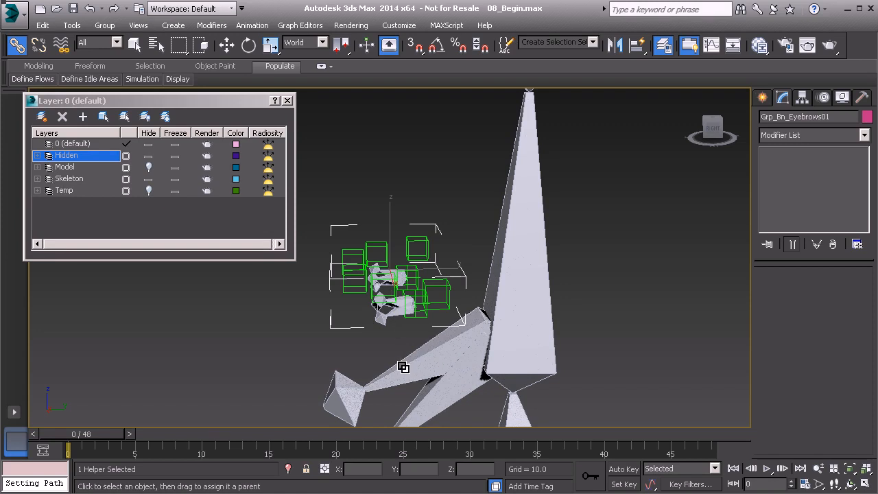
{"action": "right_click", "coordinate": [447, 190]}
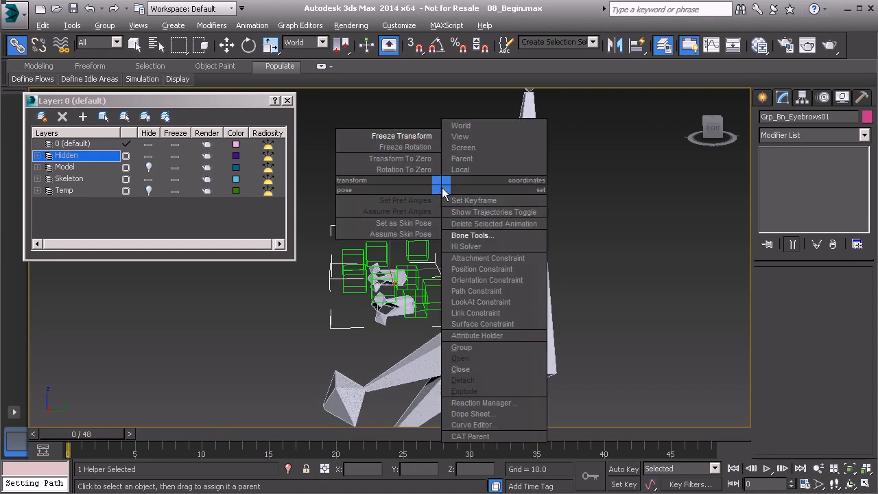
{"action": "left_click", "coordinate": [408, 135]}
{"action": "left_click", "coordinate": [397, 373]}
- Select the six brow helpers on both sides and freeze their transforms
{"action": "middle_click_drag", "start_coordinate": [392, 371], "coordinate": [390, 257], "text": "alt"}
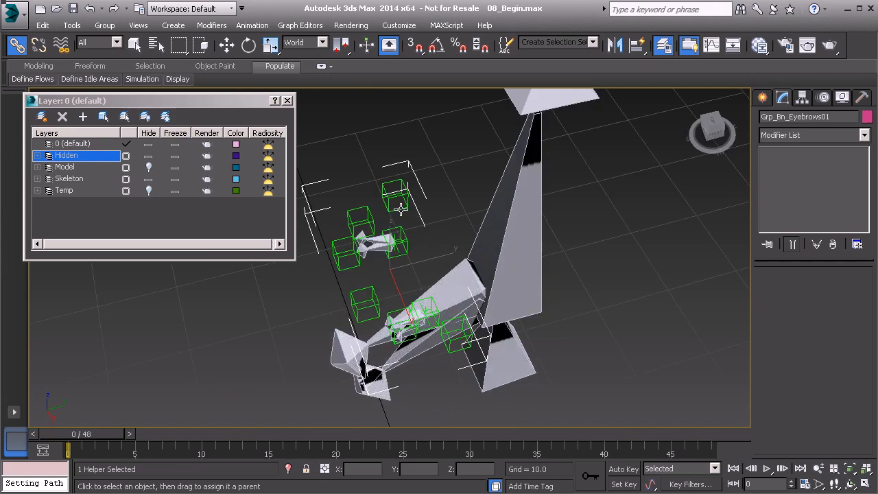
{"action": "middle_click_drag", "start_coordinate": [435, 237], "coordinate": [433, 231]}
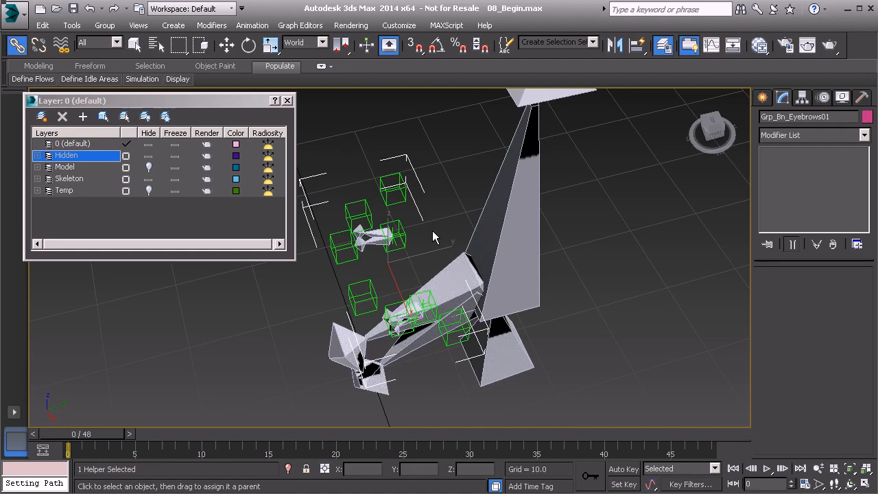
{"action": "key", "text": "q"}
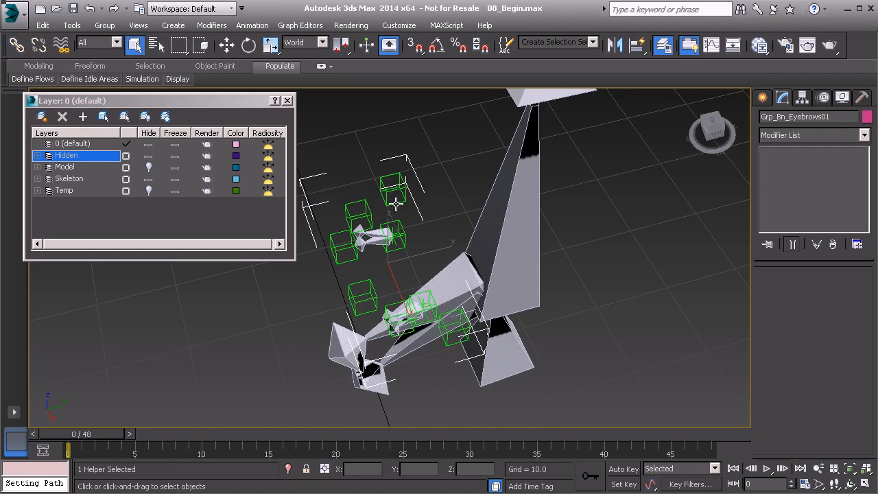
{"action": "middle_click_drag", "start_coordinate": [395, 203], "coordinate": [400, 215], "text": "alt"}
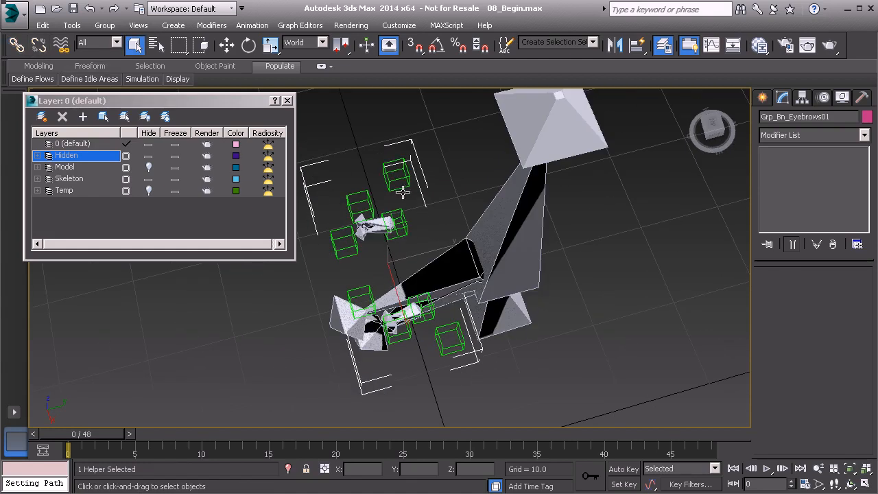
{"action": "left_click", "coordinate": [405, 186]}
{"action": "left_click", "coordinate": [369, 199], "text": "ctrl"}
{"action": "left_click", "coordinate": [346, 246], "text": "ctrl"}
{"action": "left_click", "coordinate": [362, 292], "text": "ctrl"}
{"action": "middle_click_drag", "start_coordinate": [437, 320], "coordinate": [553, 231], "text": "alt"}
{"action": "left_click", "coordinate": [411, 337], "text": "ctrl"}
{"action": "left_click", "coordinate": [446, 344], "text": "ctrl"}
{"action": "right_click", "coordinate": [554, 231]}
{"action": "left_click", "coordinate": [511, 164]}
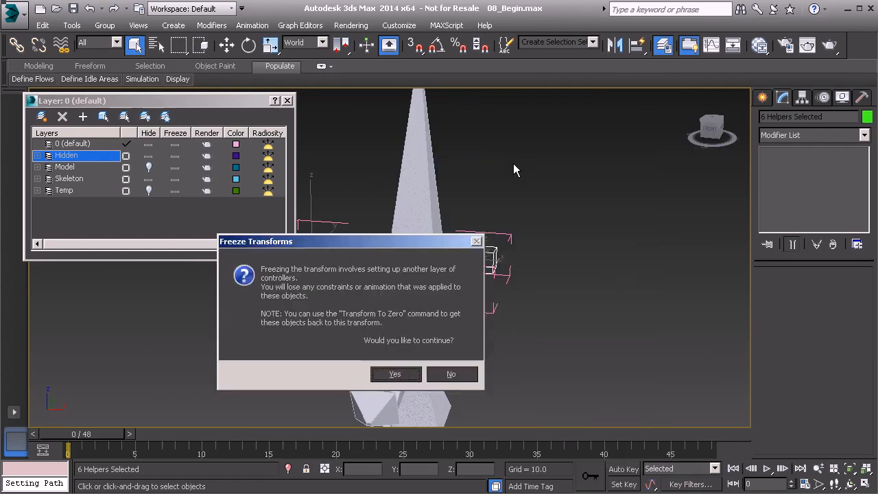
{"action": "left_click", "coordinate": [394, 375]}
- Rotate the Bn_UpperJaw01 bone to test whether the brow helpers follow it
{"action": "middle_click_drag", "start_coordinate": [393, 375], "coordinate": [463, 299], "text": "alt"}
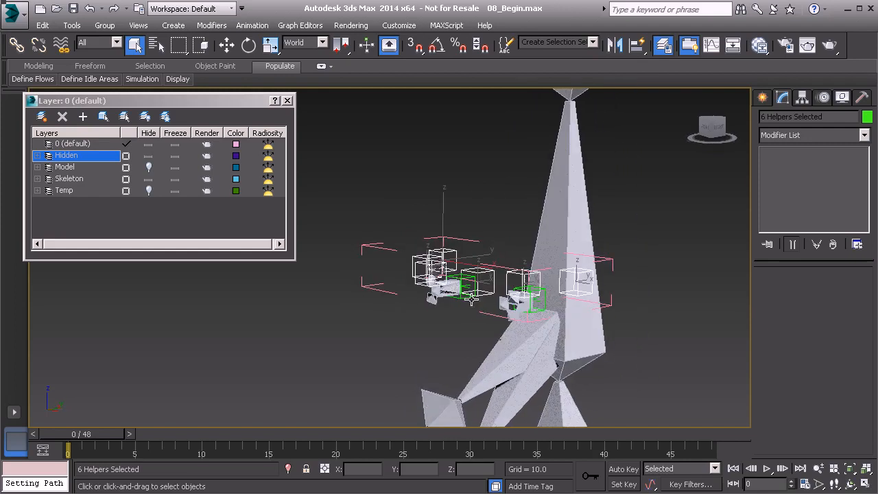
{"action": "left_click", "coordinate": [505, 342]}
{"action": "middle_click_drag", "start_coordinate": [505, 342], "coordinate": [417, 308]}
{"action": "middle_click_drag", "start_coordinate": [417, 308], "coordinate": [451, 285], "text": "alt"}
{"action": "key", "text": "e"}
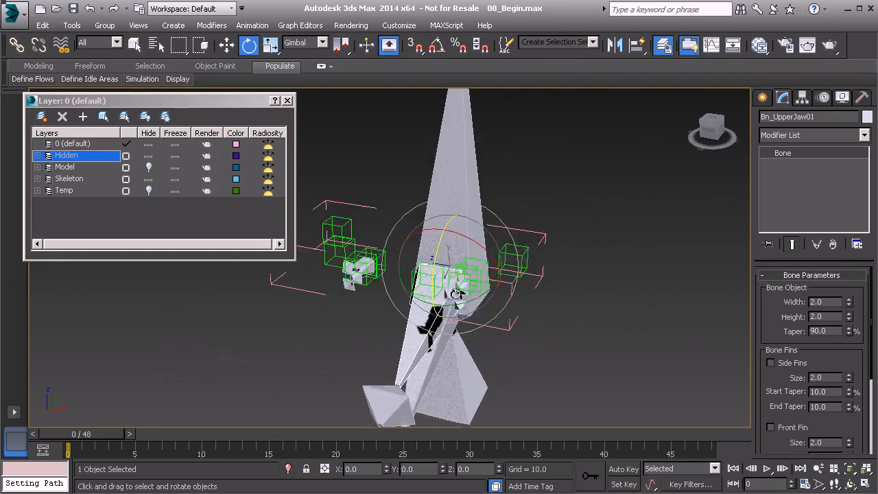
{"action": "left_click_drag", "start_coordinate": [451, 285], "coordinate": [458, 250]}
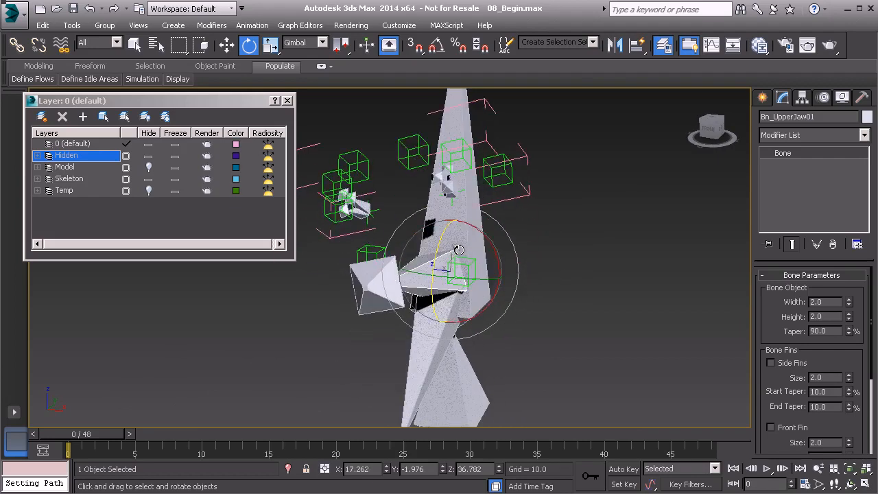
- Select the Expose_R_Eye01 helper and examine its placement relative to the rotated jaw
{"action": "middle_click_drag", "start_coordinate": [363, 259], "coordinate": [360, 266], "text": "alt"}
{"action": "left_click", "coordinate": [369, 256]}
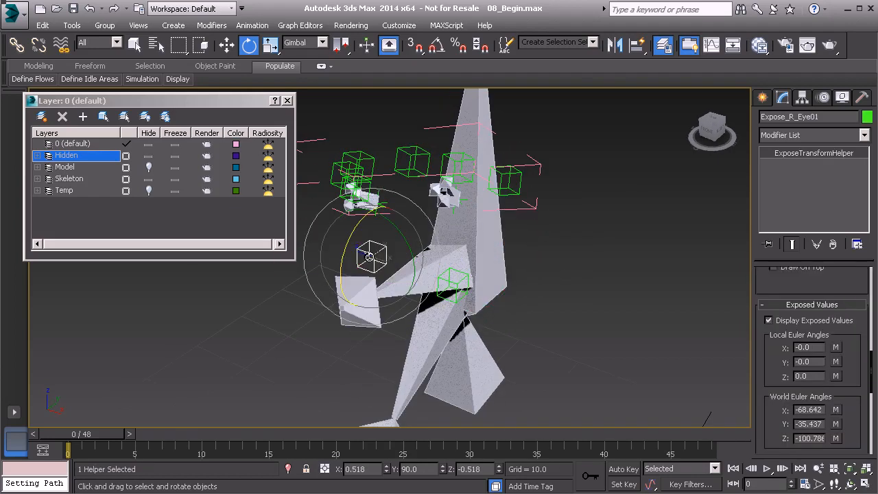
{"action": "middle_click_drag", "start_coordinate": [449, 284], "coordinate": [494, 273], "text": "alt"}
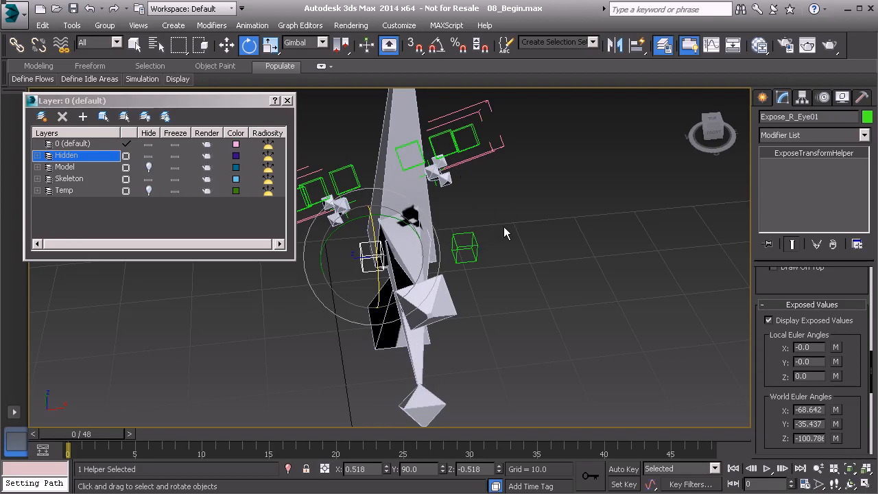
- Try rotating the Bn_Neck01 bone to test the rig, and undo the rotation
{"action": "middle_click_drag", "start_coordinate": [504, 226], "coordinate": [466, 347], "text": "alt"}
{"action": "left_click", "coordinate": [457, 353]}
{"action": "left_click_drag", "start_coordinate": [457, 353], "coordinate": [433, 387]}
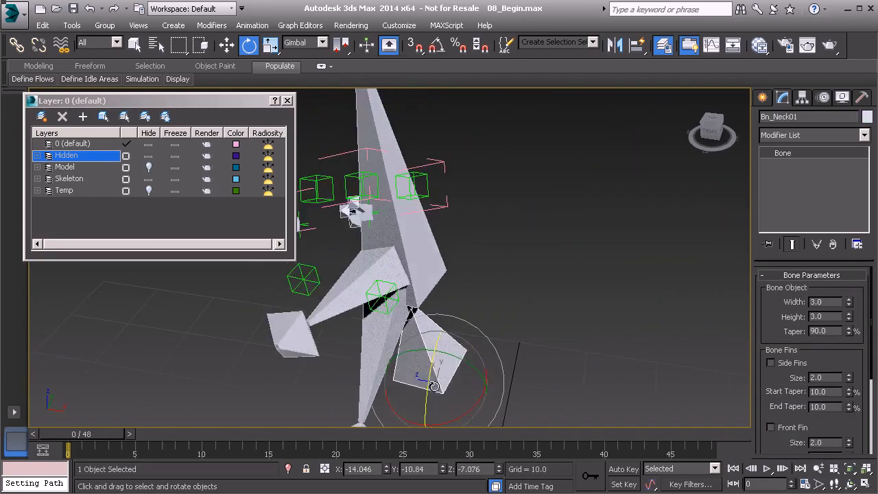
{"action": "key", "text": "ctrl+z"}
{"action": "key", "text": "ctrl+z"}
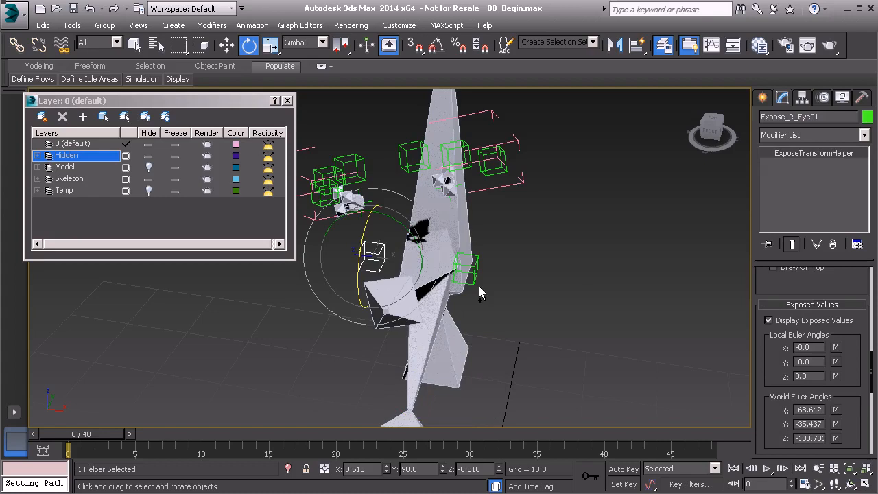
- Reset the Bn_UpperJaw01 bone with Transform To Zero and clear the selection
{"action": "left_click", "coordinate": [428, 245]}
{"action": "right_click", "coordinate": [546, 240]}
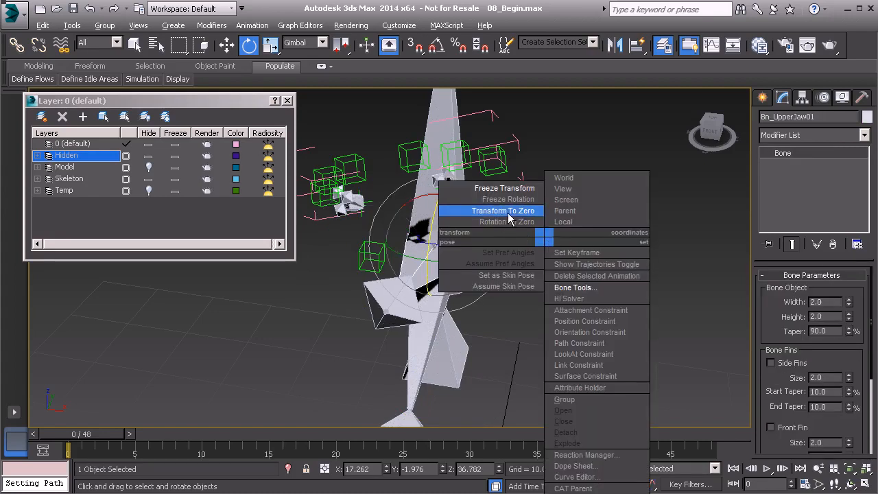
{"action": "left_click", "coordinate": [509, 219]}
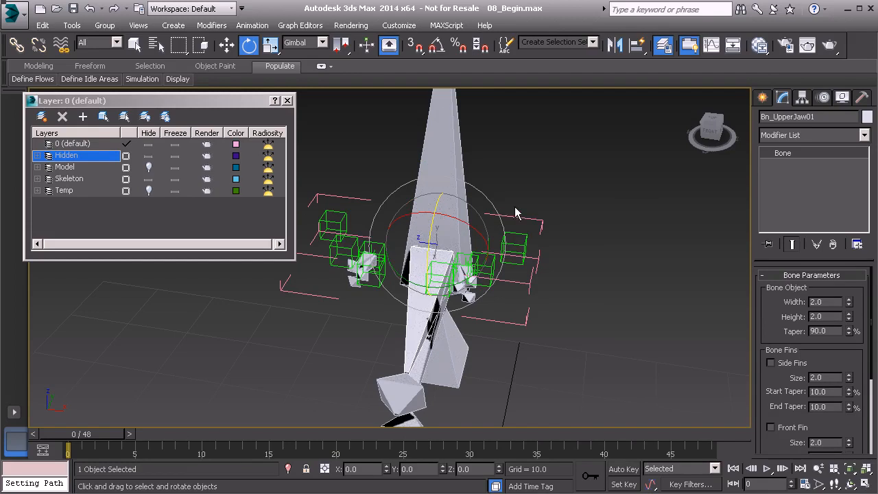
{"action": "left_click", "coordinate": [547, 175]}
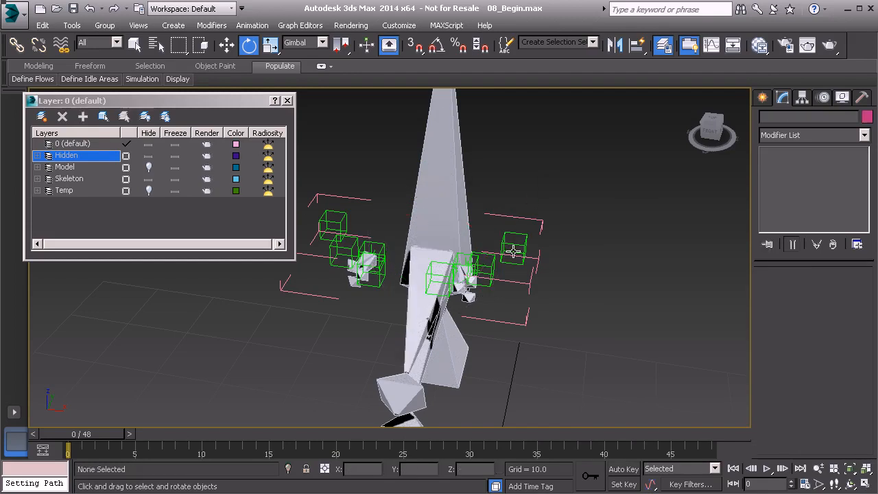
{"action": "middle_click_drag", "start_coordinate": [447, 248], "coordinate": [411, 300], "text": "alt"}
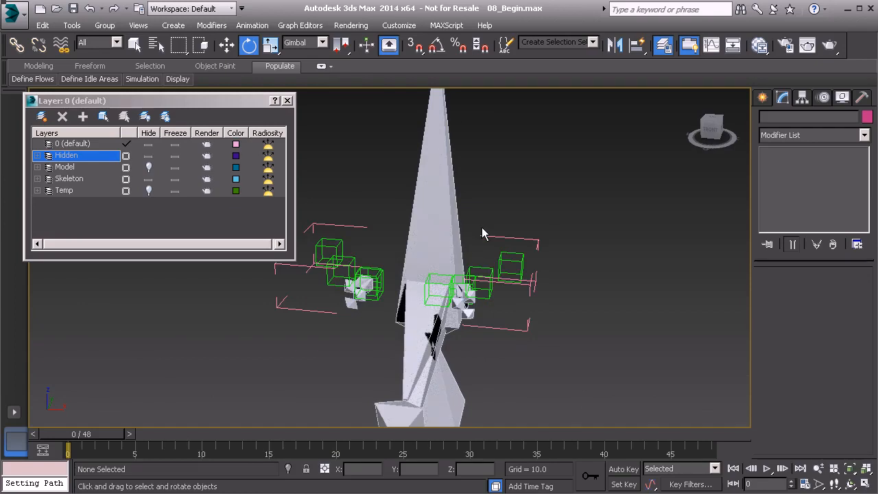
{"action": "middle_click_drag", "start_coordinate": [419, 243], "coordinate": [418, 283], "text": "alt"}
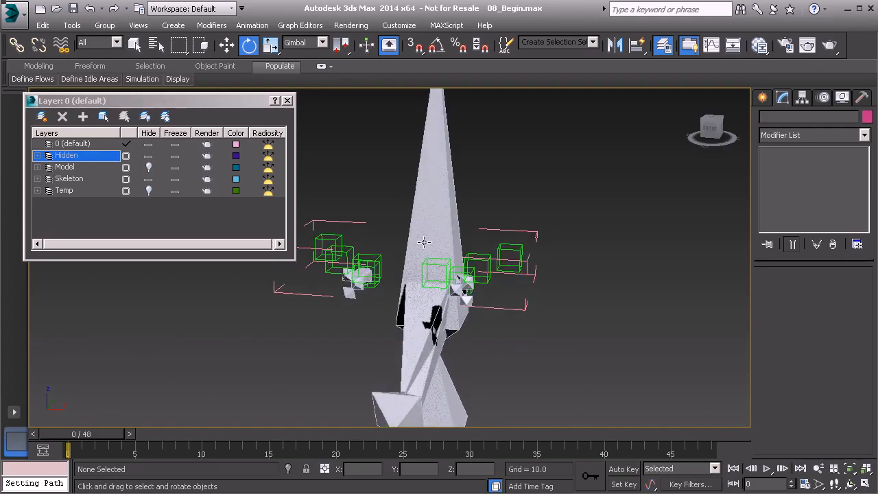